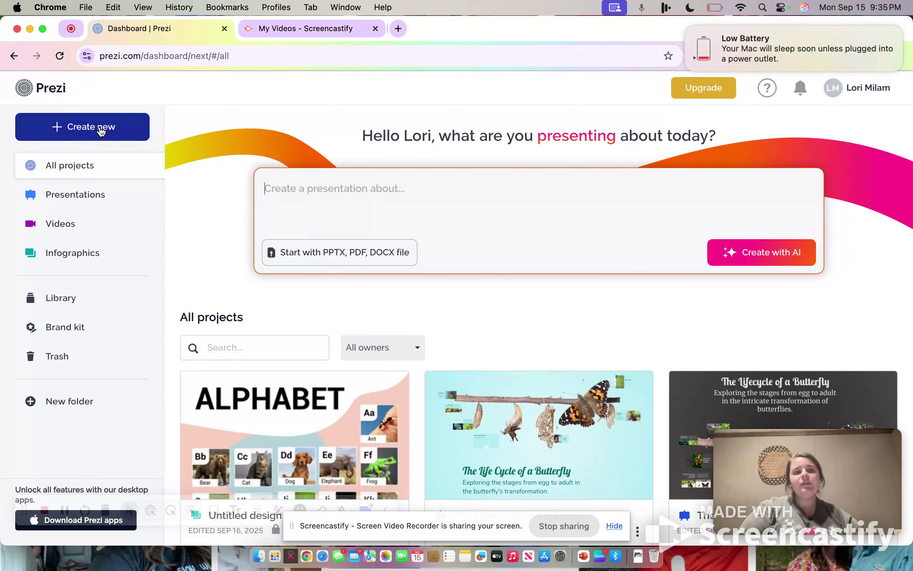
- Start a new AI presentation from an idea and begin its description with "Create a presentation", correcting the spelling
click(101, 130)
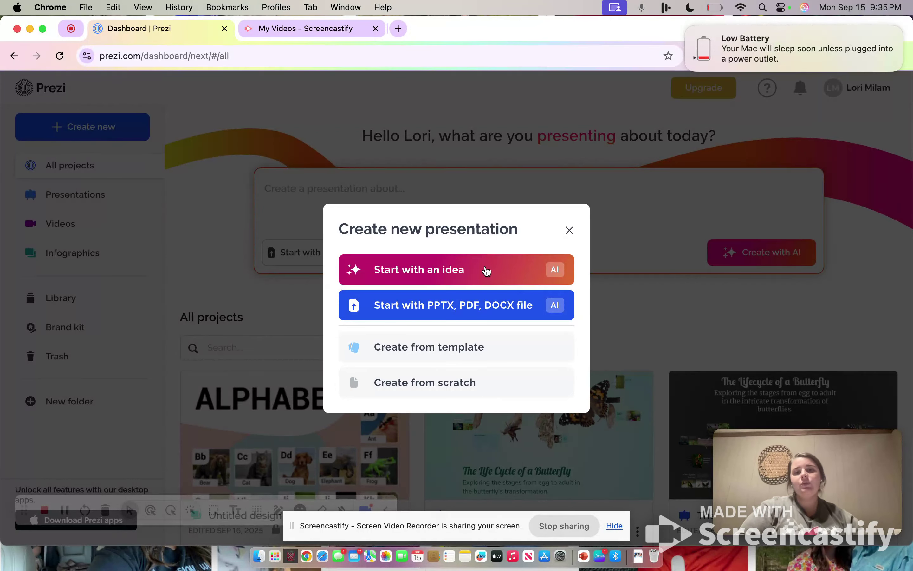
click(486, 270)
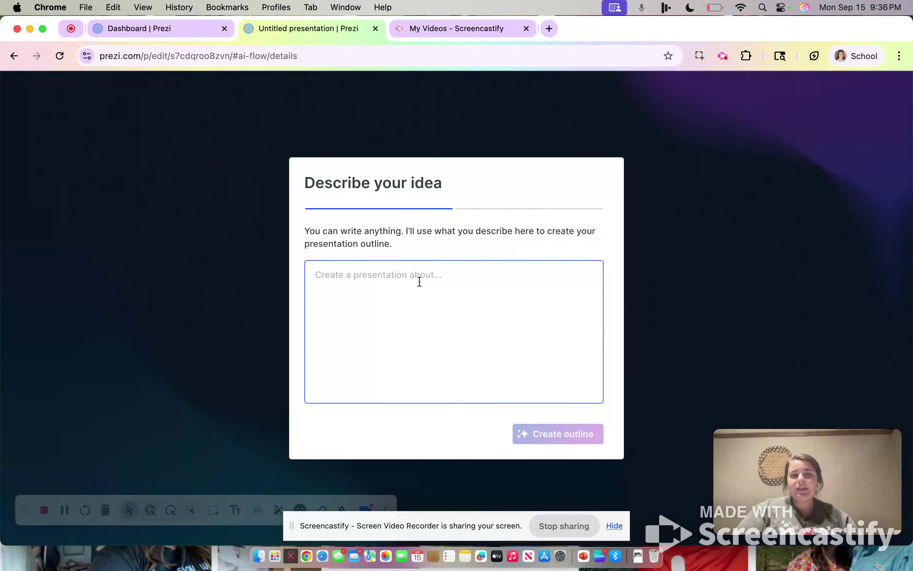
text(Cre)
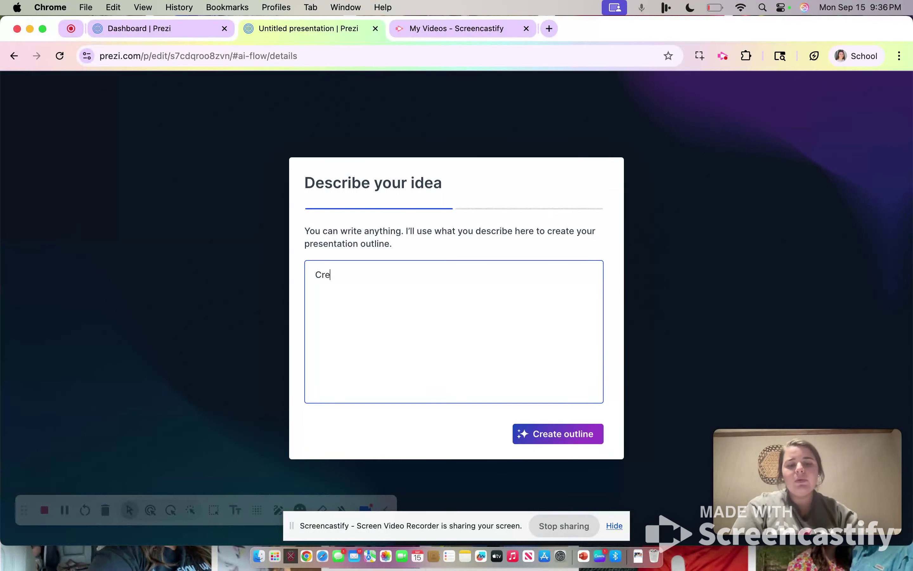
text(ate a presentaion)
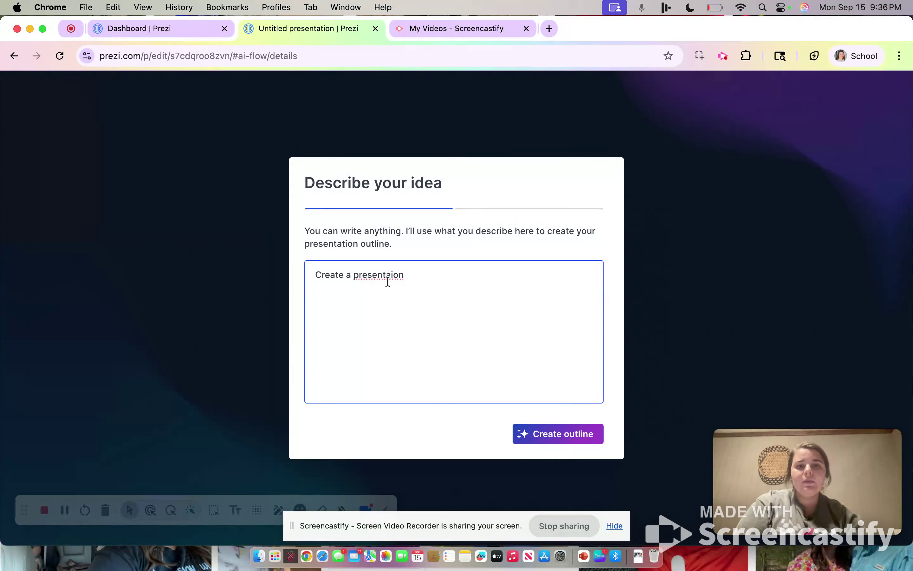
right_click(387, 283)
click(368, 275)
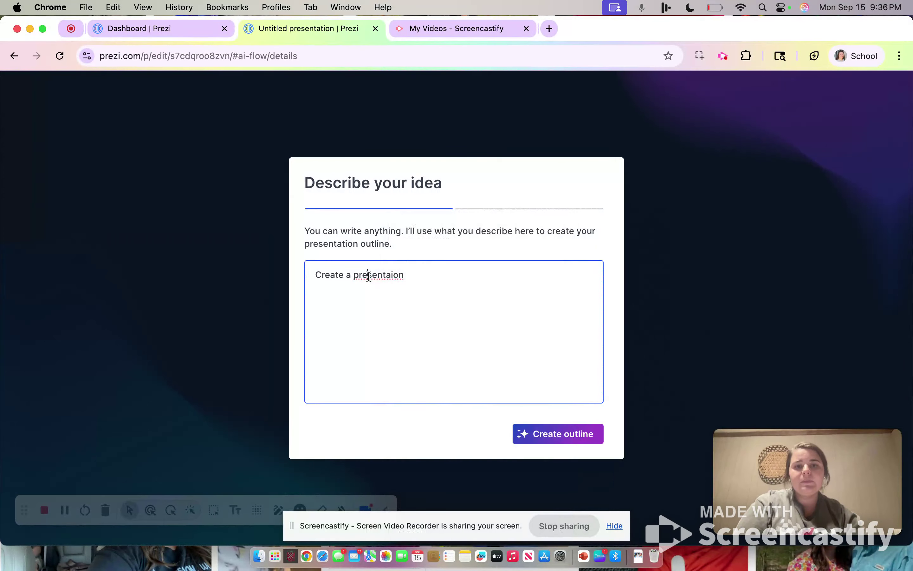
right_click(368, 276)
click(381, 190)
- Complete the description's first sentence with "on the life cycle of a butterfly."
text(on teh)
key(BackSpace)
key(BackSpace)
key(BackSpace)
key(BackSpace)
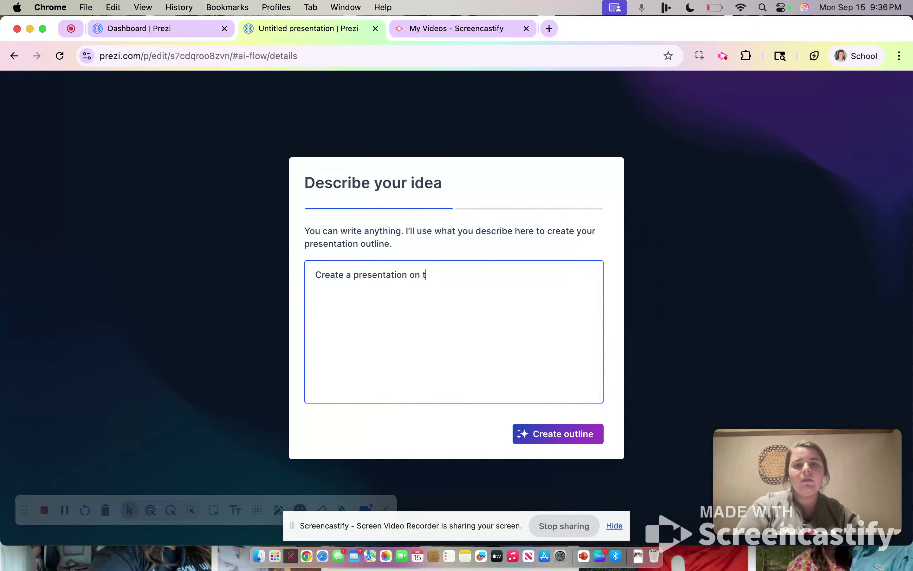
text(the life cy)
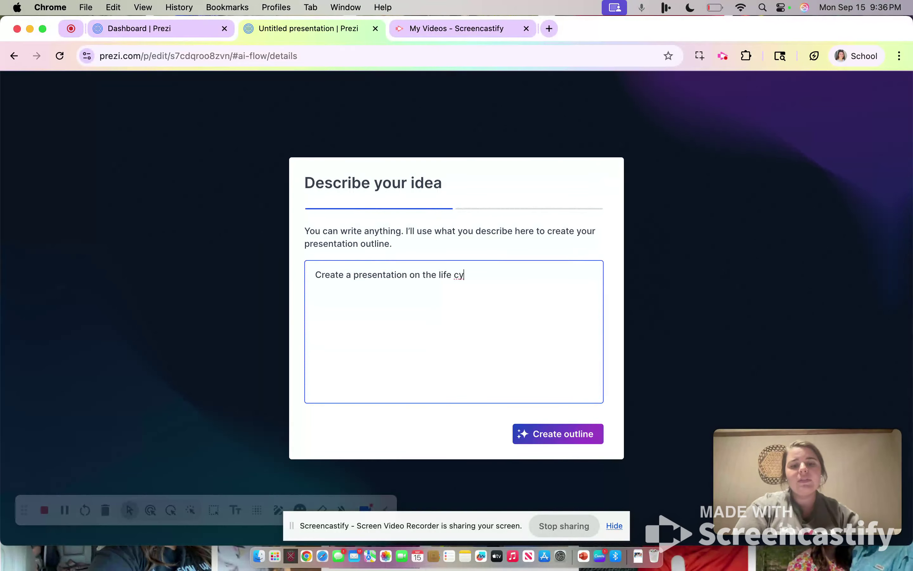
text(cle of a b)
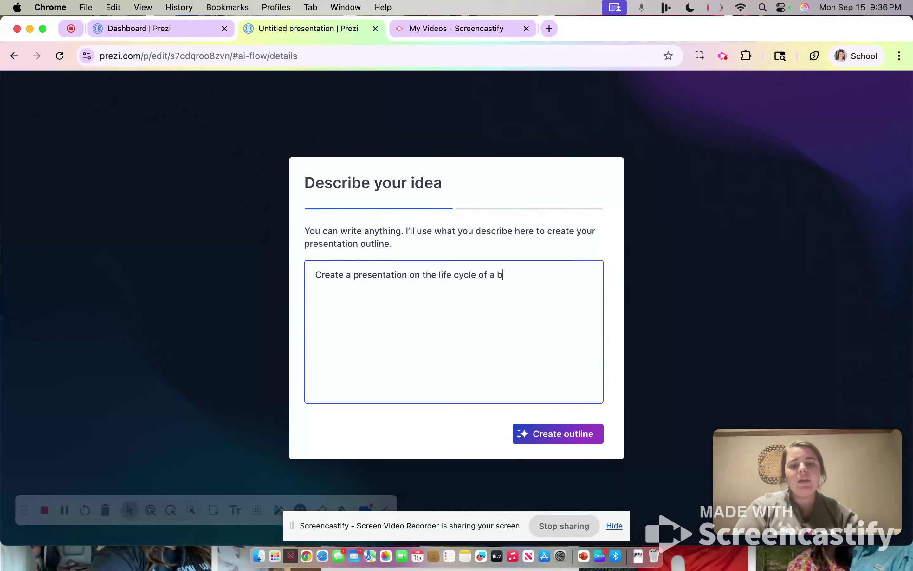
text(utterfly)
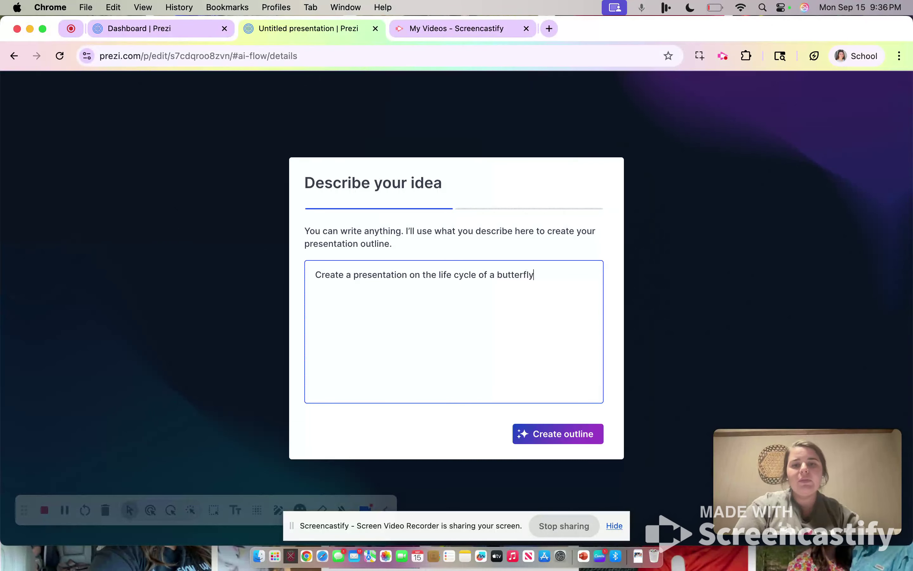
text(. )
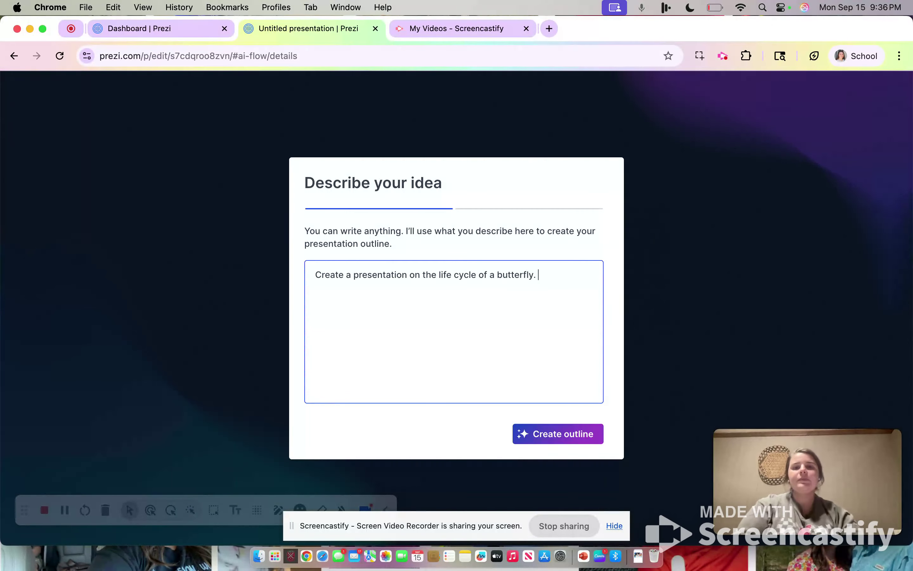
- Add "Use bright colors and interactive slides." to the description and generate the outline
text(Us)
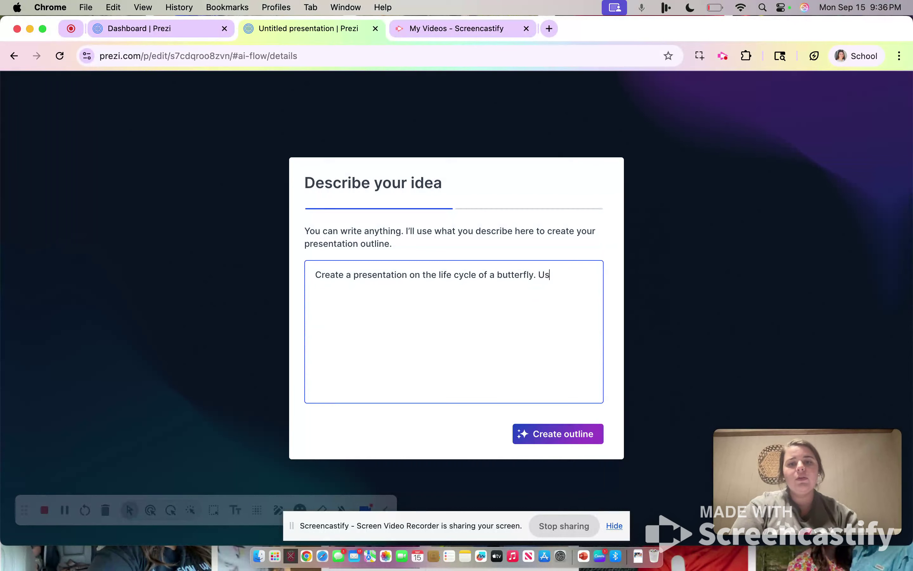
text(e brigh)
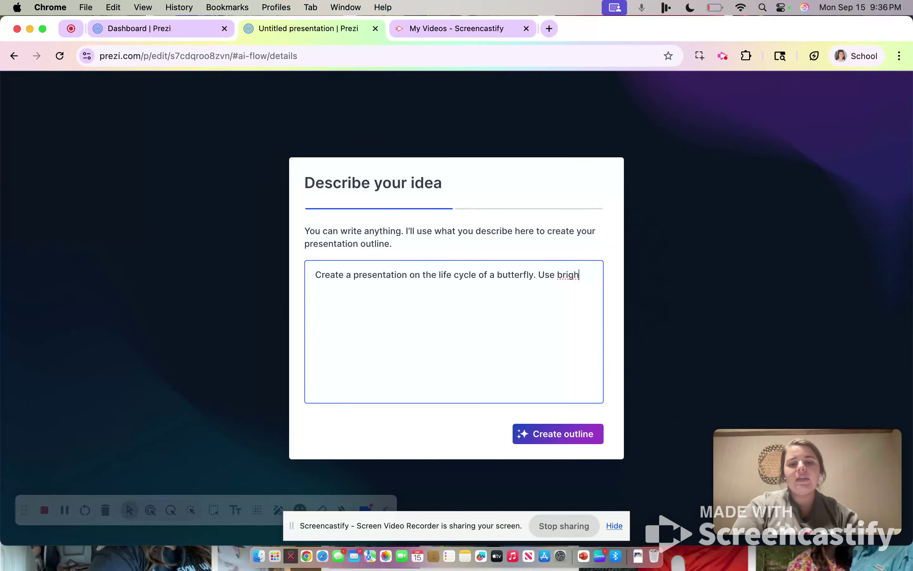
text(t colors )
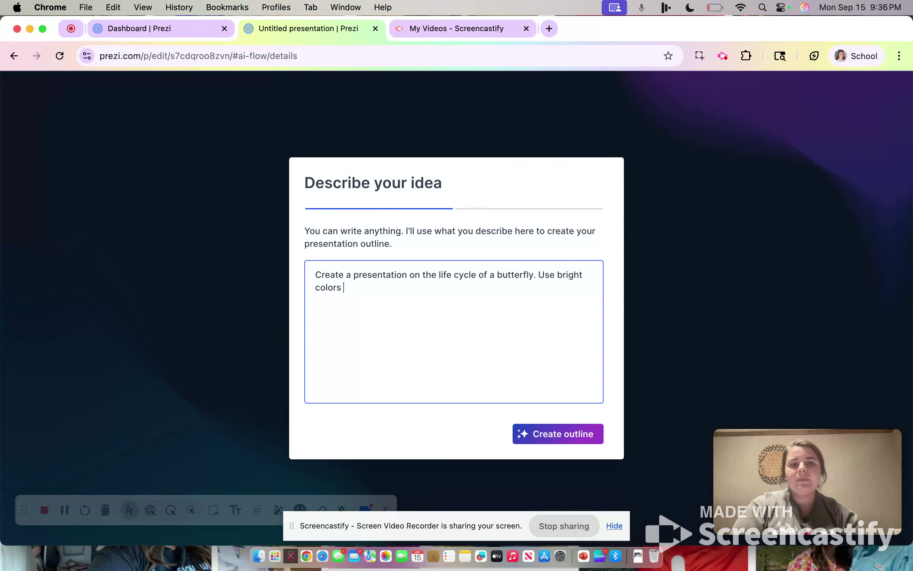
text(and in)
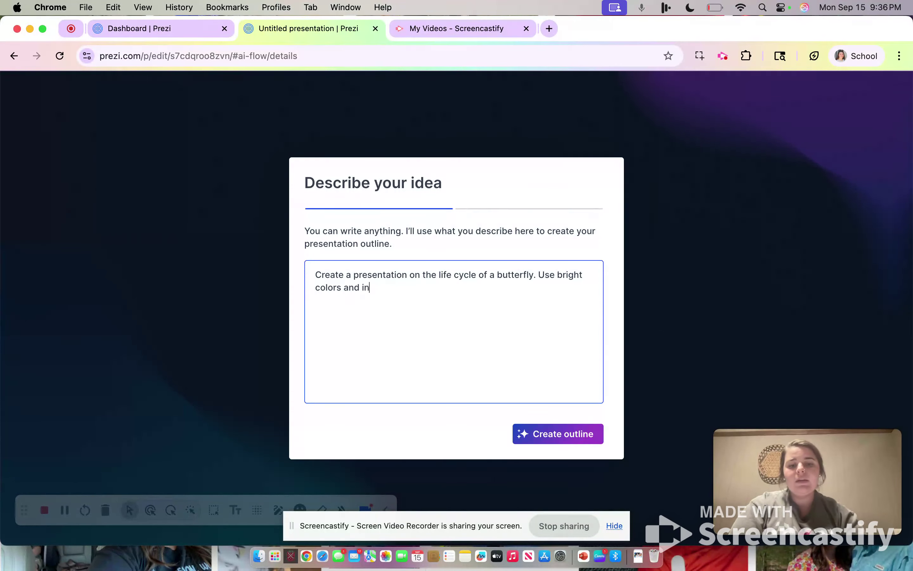
text(teractive )
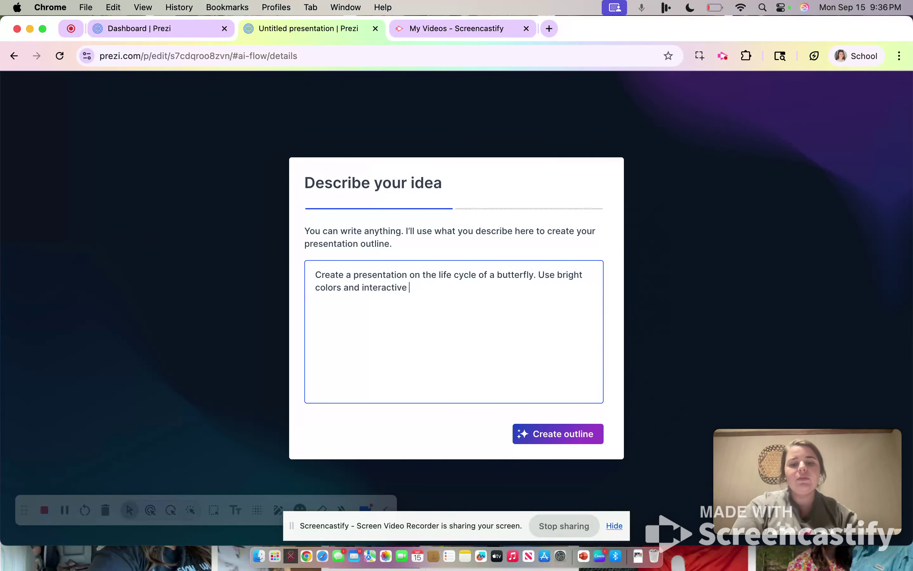
text(slides.)
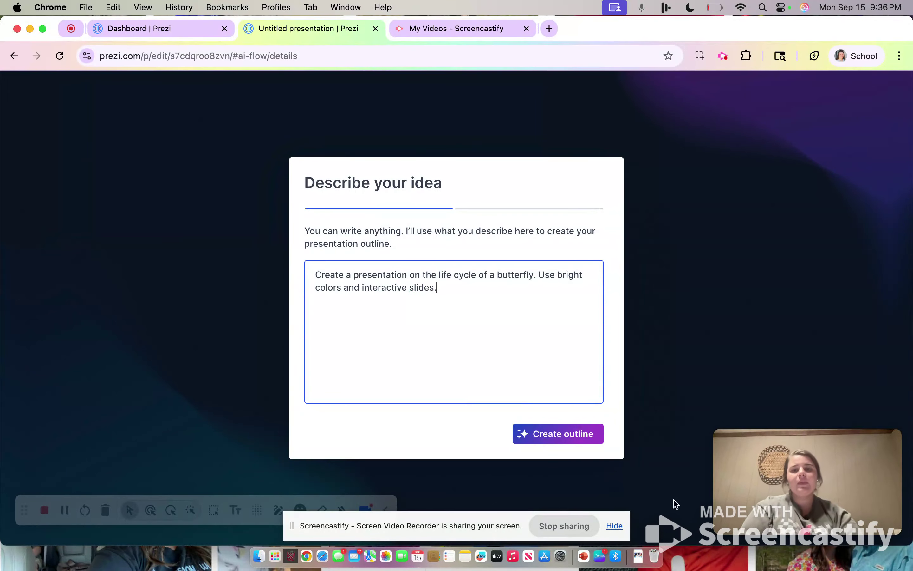
click(553, 434)
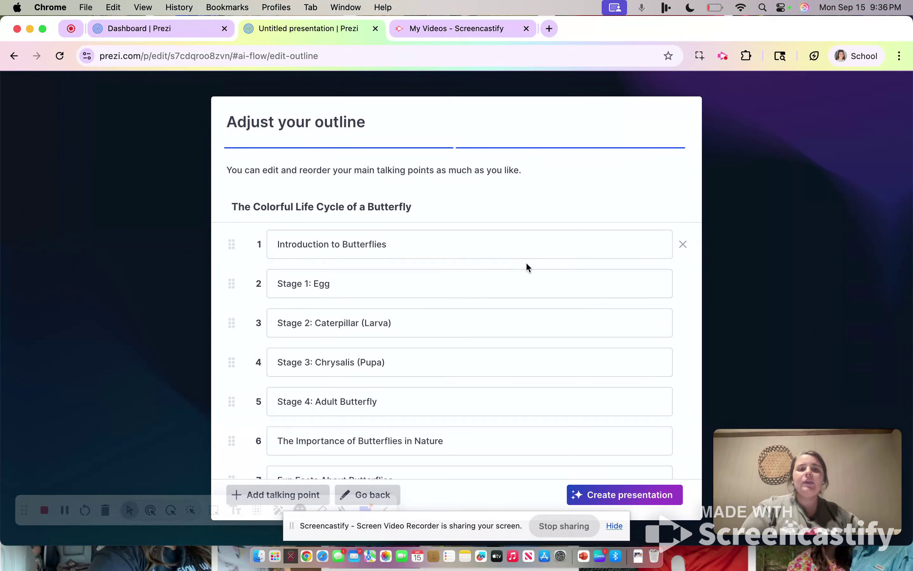
- Review the talking points of the butterfly outline and create the presentation from them
scroll(526, 266, down, 3)
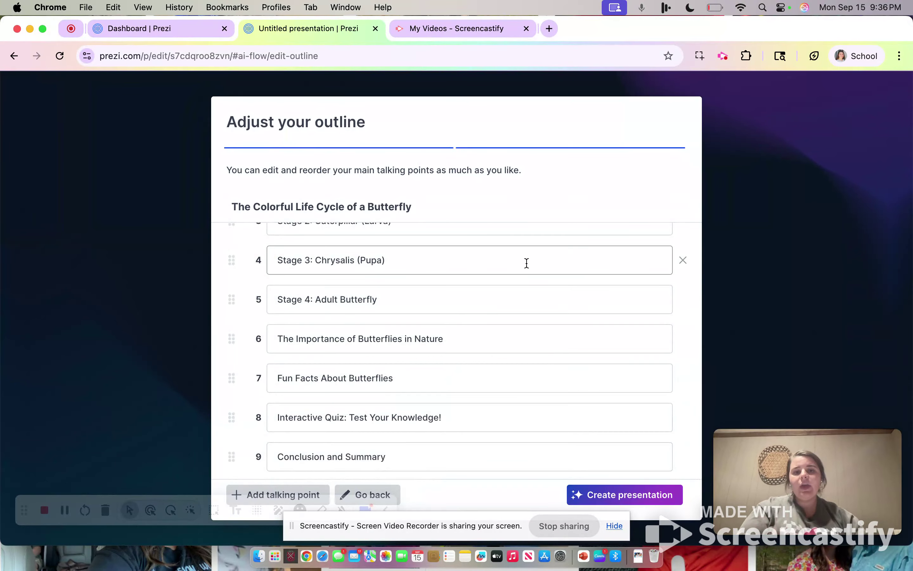
scroll(526, 263, up, 3)
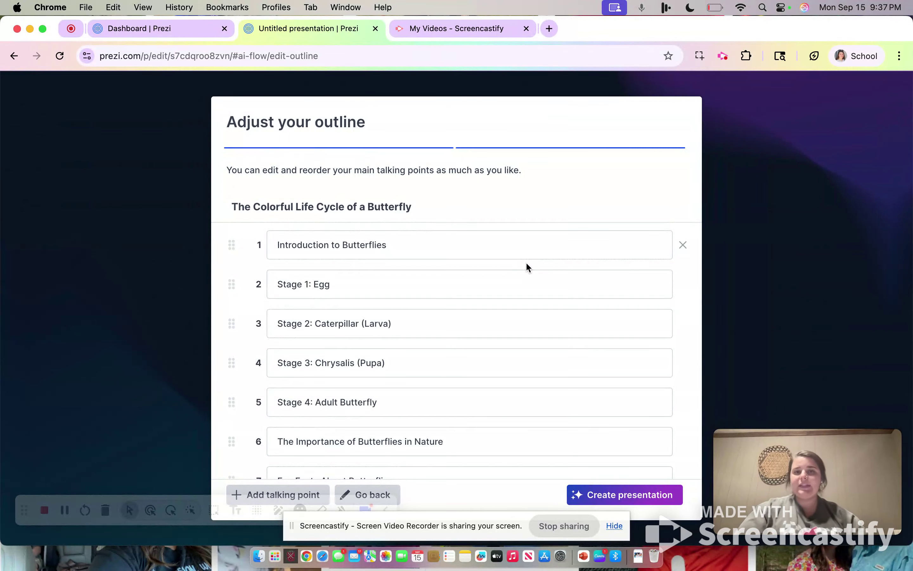
scroll(478, 428, down, 3)
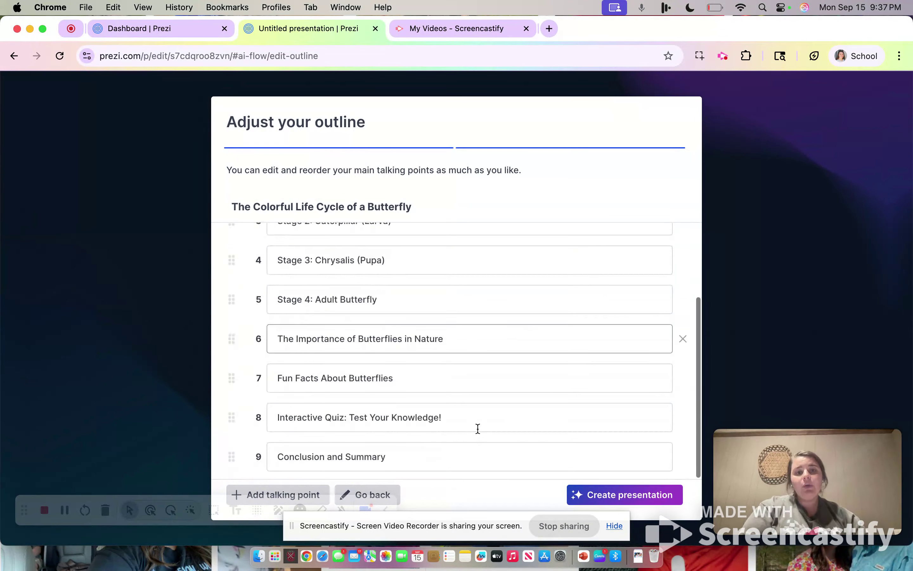
click(633, 497)
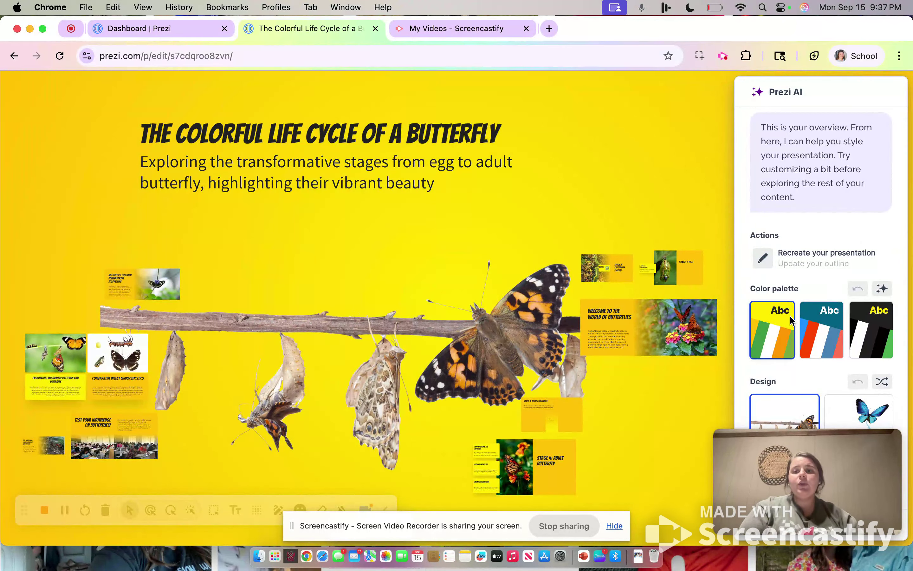
- Compare the teal and black color palettes on the overview and apply the teal one with red, white and blue
click(822, 324)
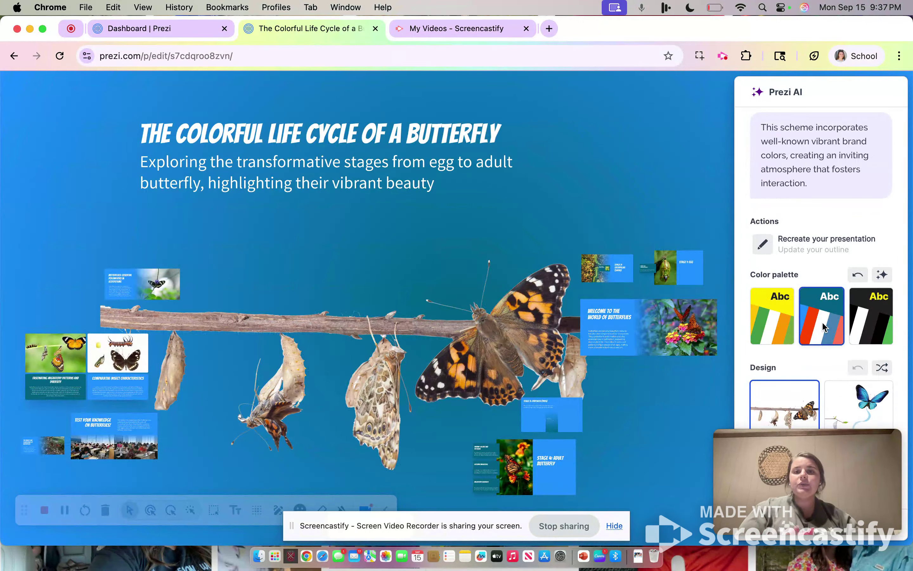
click(883, 319)
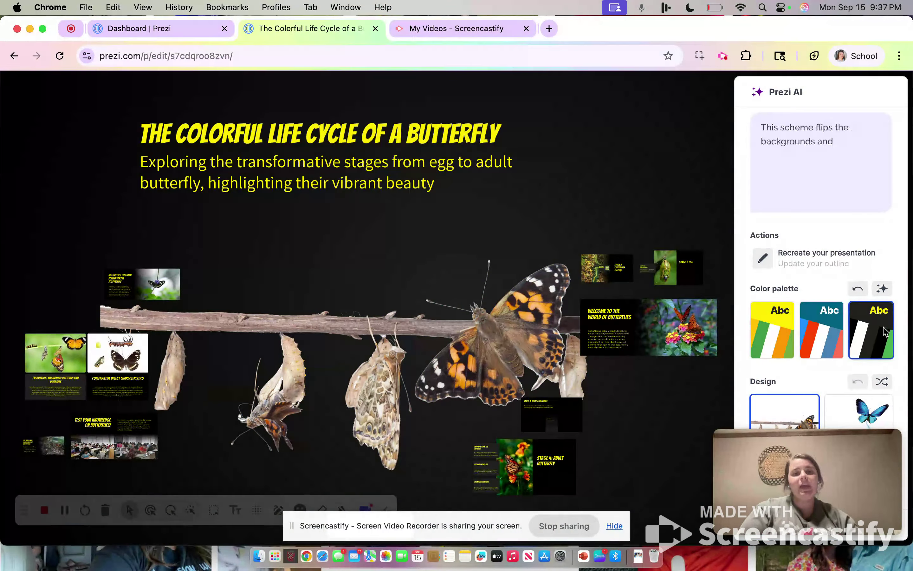
click(820, 341)
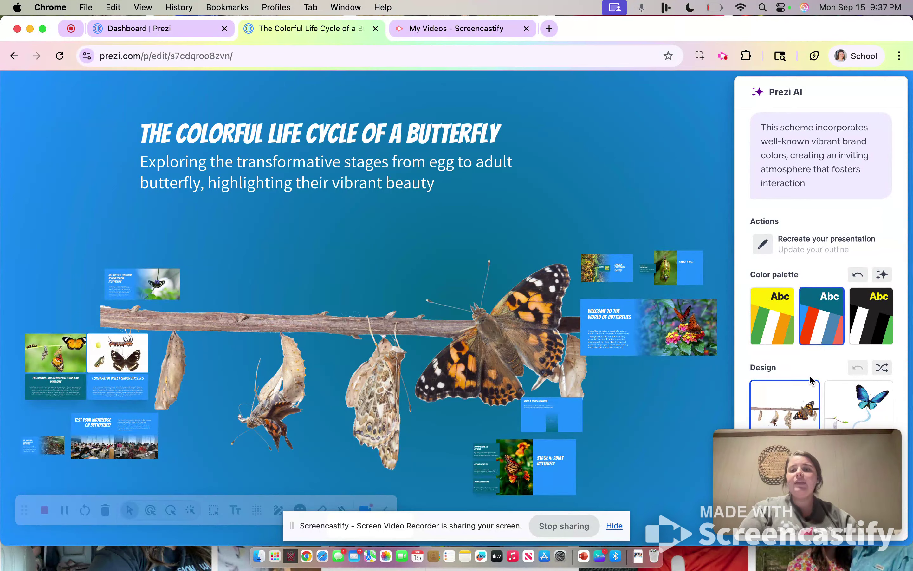
- Try the blue butterfly with ribbon design, then return to the design with chrysalises on a branch
scroll(811, 379, down, 1)
drag(835, 452, 630, 461)
scroll(864, 390, down, 1)
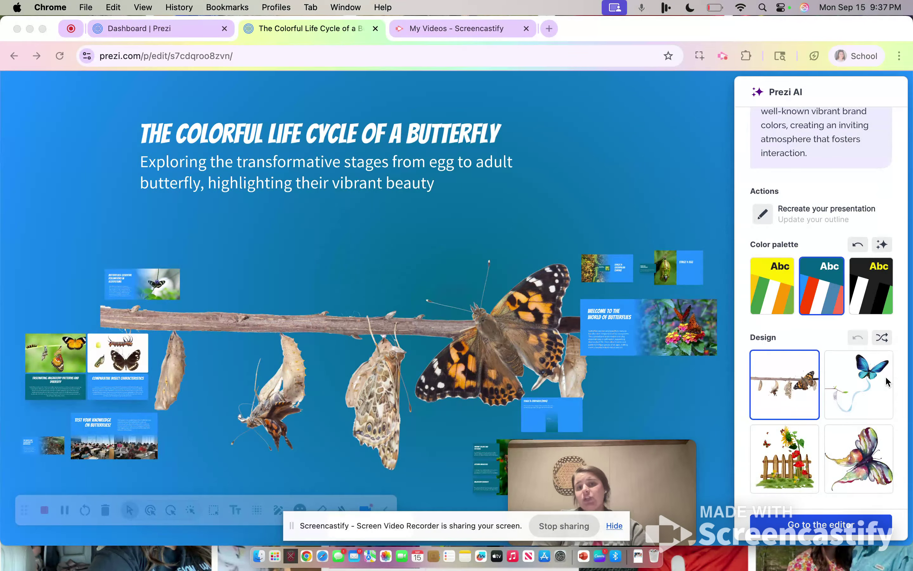
click(873, 387)
click(864, 379)
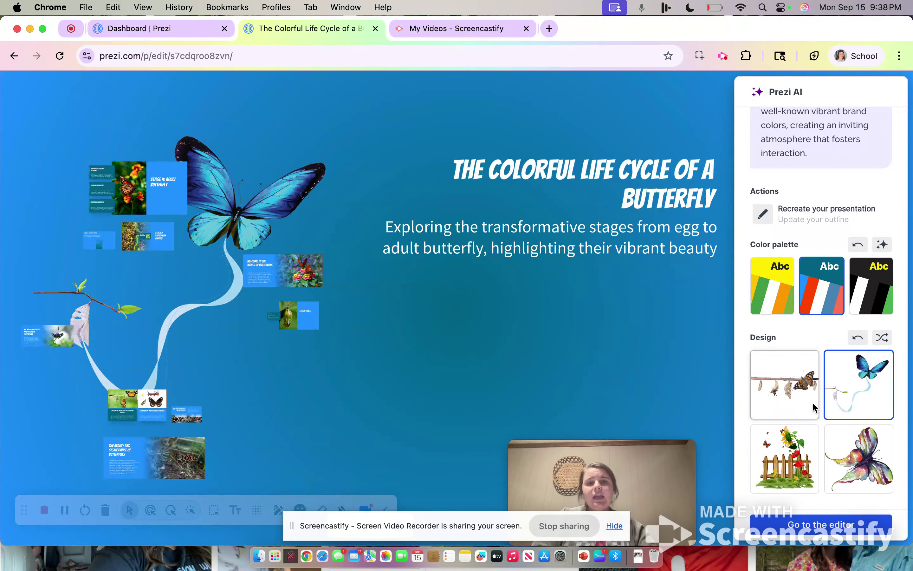
click(787, 395)
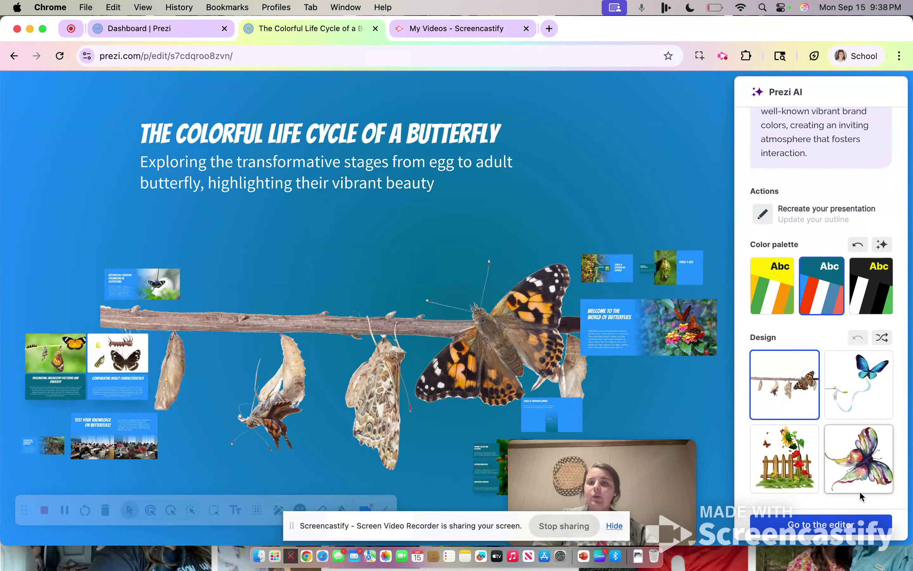
- Open the presentation in the editor and go to frame 1, "Welcome to the World of Butterflies"
click(820, 525)
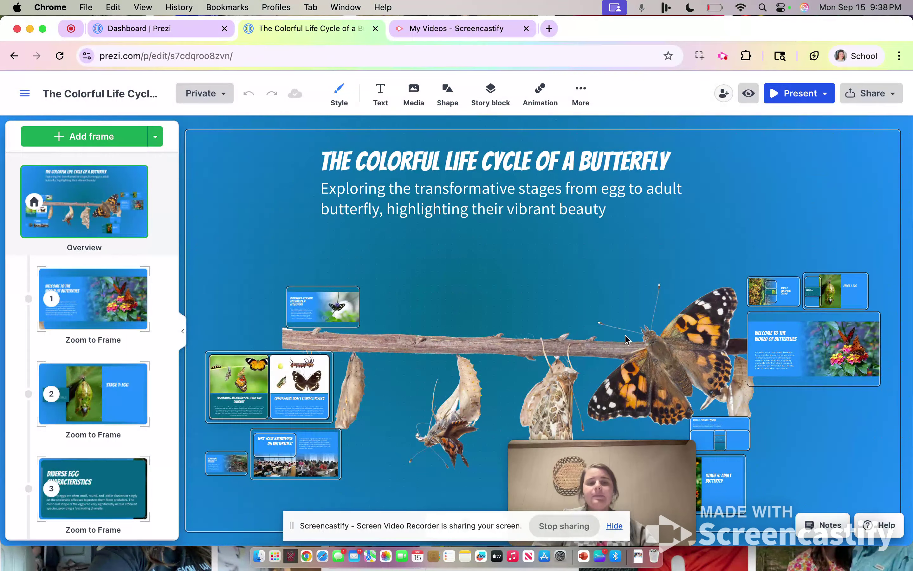
drag(645, 452, 907, 533)
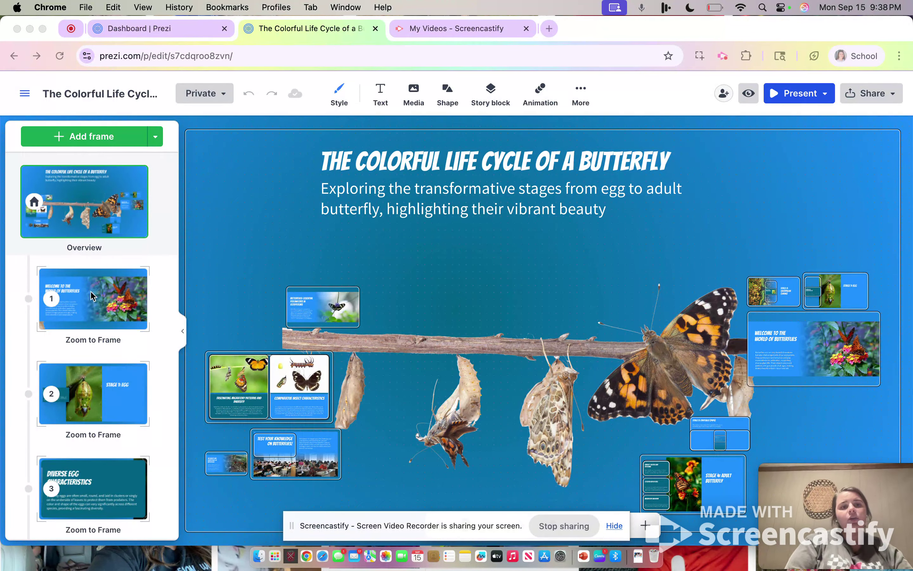
click(96, 304)
click(95, 301)
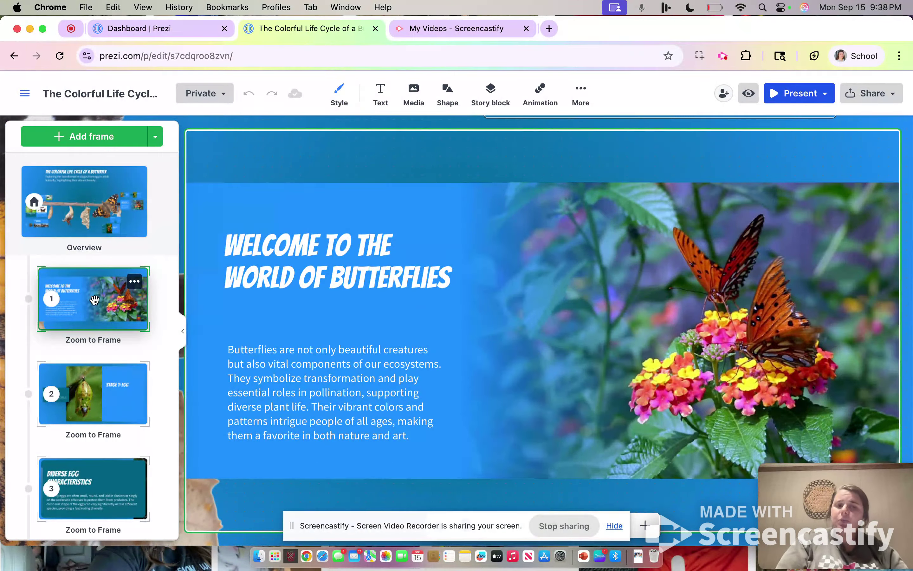
- Examine the editing options for the welcome frame's body text and its butterfly photo
click(377, 426)
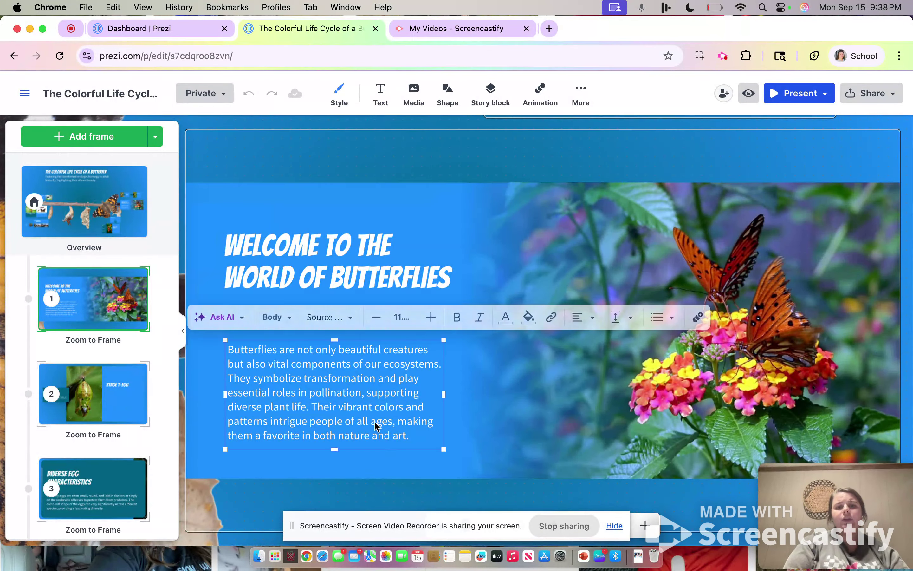
double_click(375, 422)
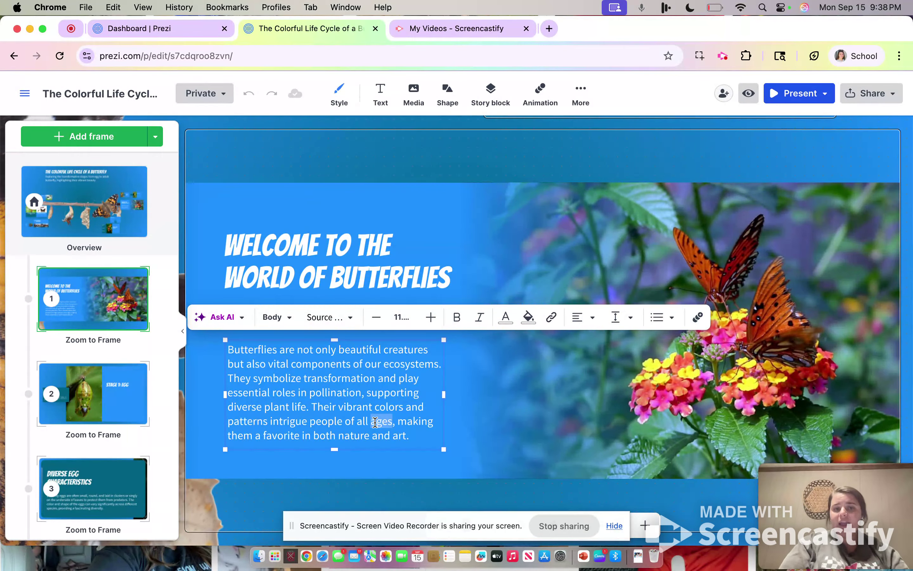
click(796, 332)
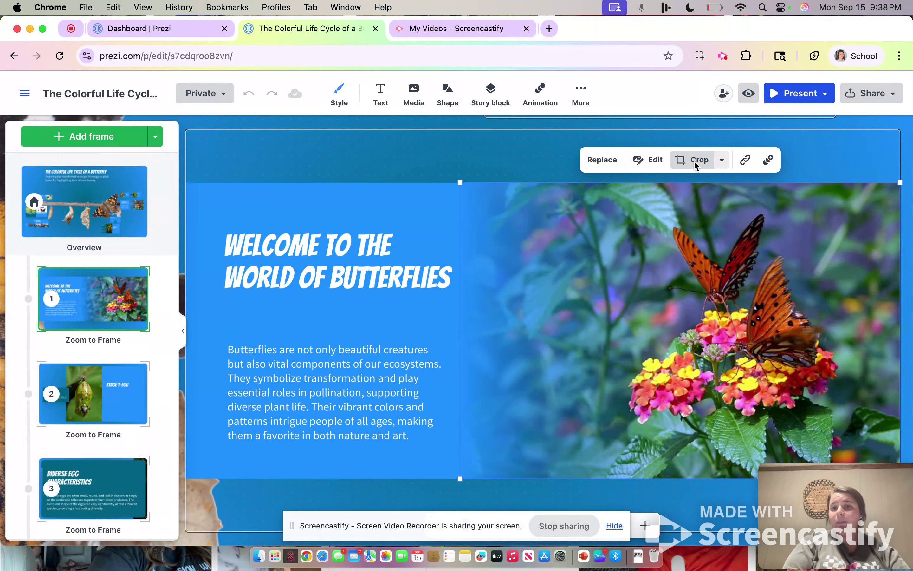
- View frame 2, "Stage 1: Egg", and look through the remaining frames of the presentation
click(115, 401)
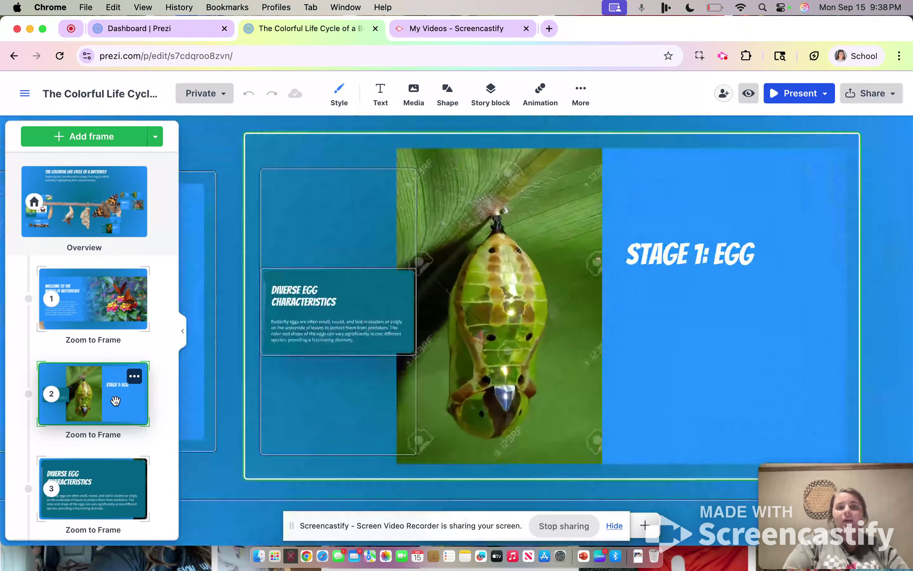
scroll(117, 453, down, 8)
scroll(117, 453, down, 10)
scroll(116, 450, down, 10)
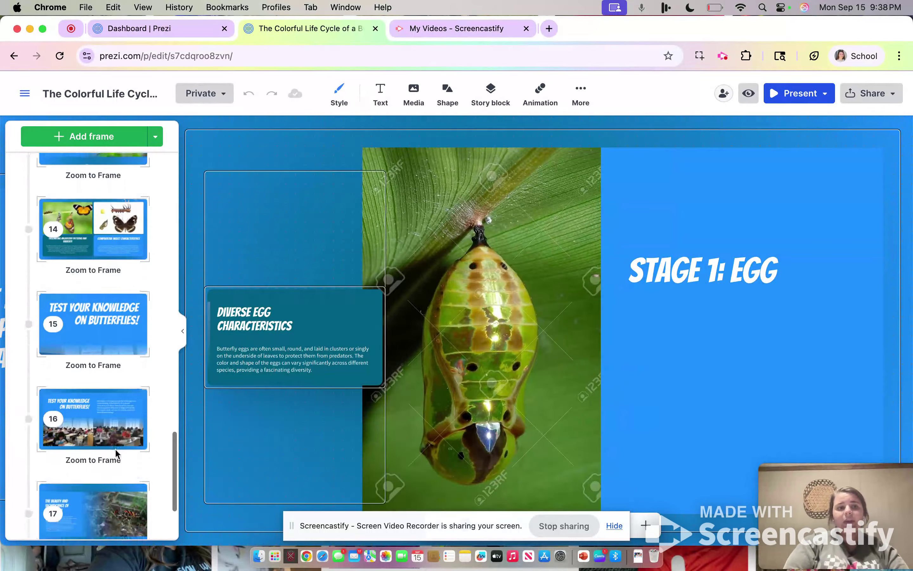
- View frames 14 to 17 of the presentation, ending on the closing overview in frame 18
click(84, 218)
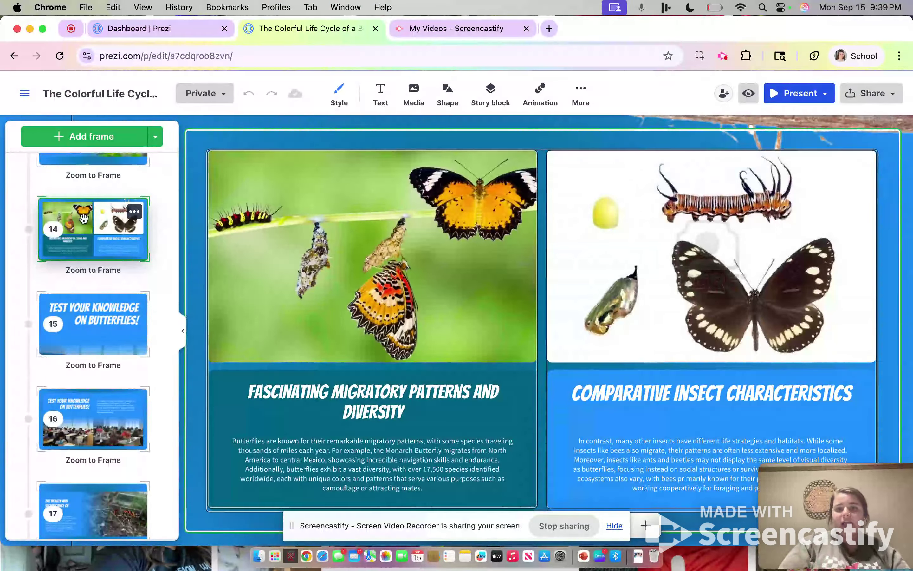
click(91, 331)
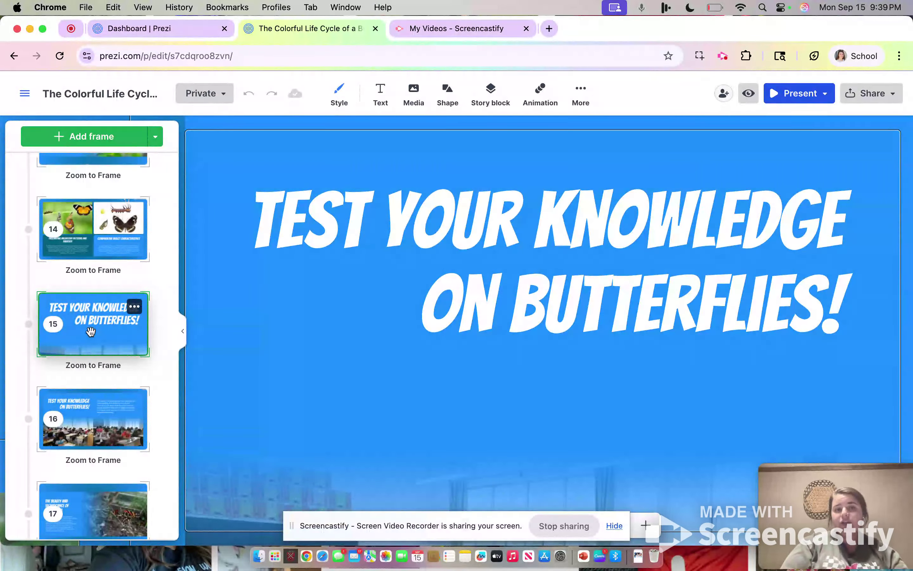
click(103, 425)
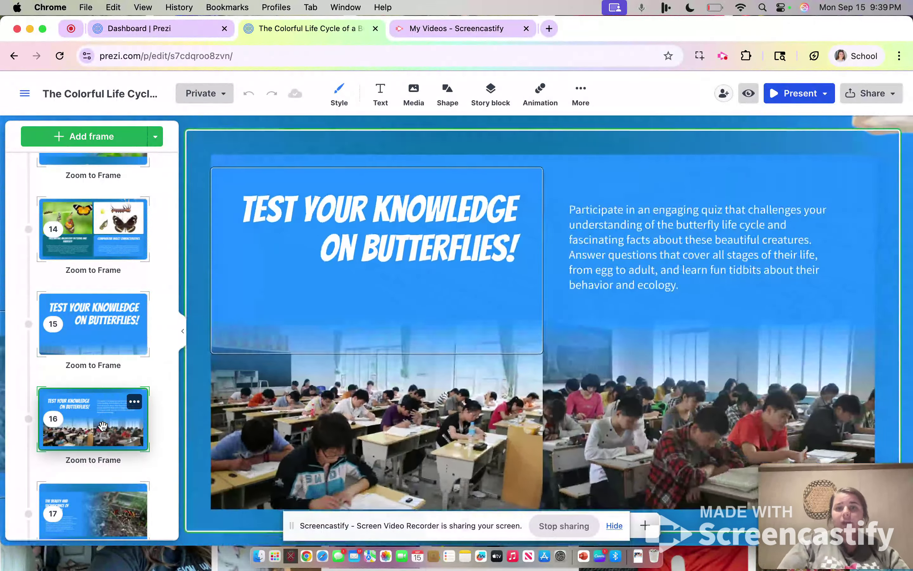
scroll(102, 424, down, 4)
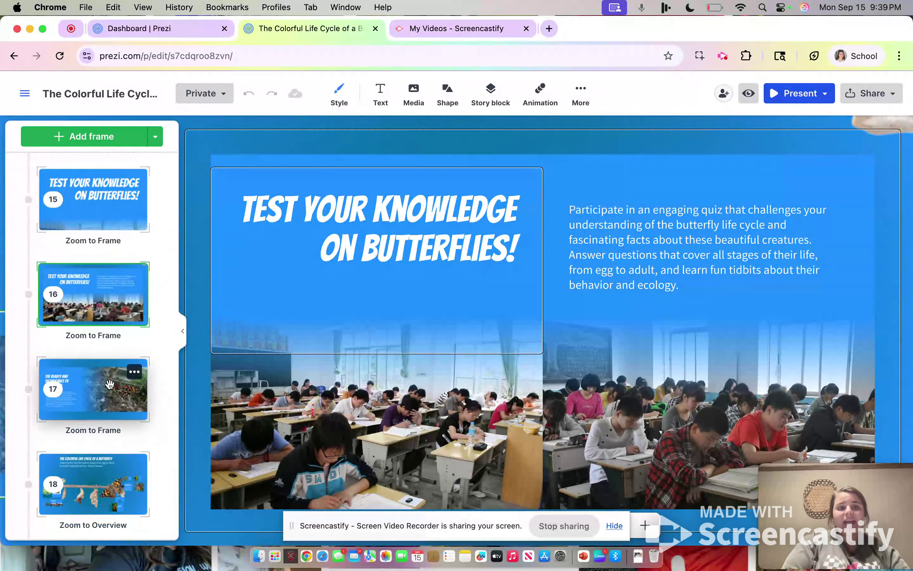
click(110, 384)
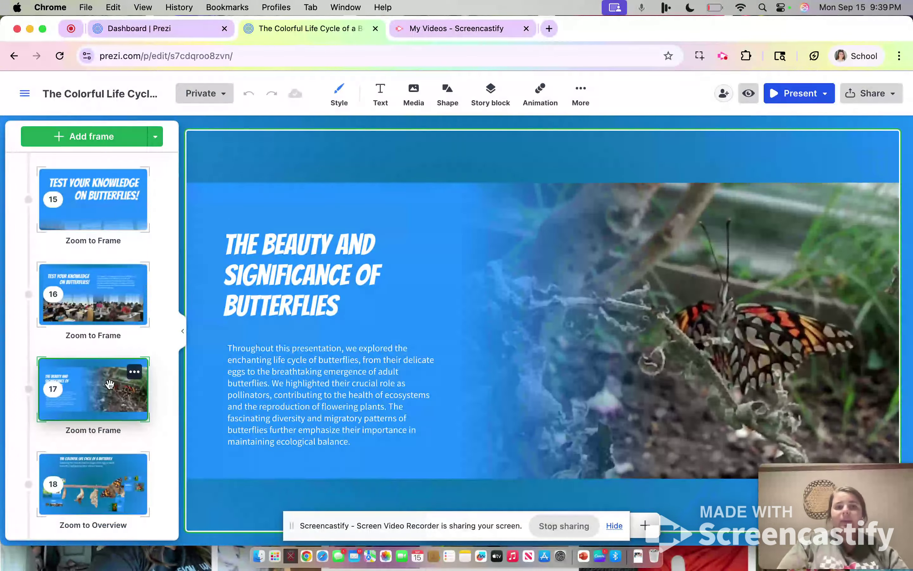
click(102, 497)
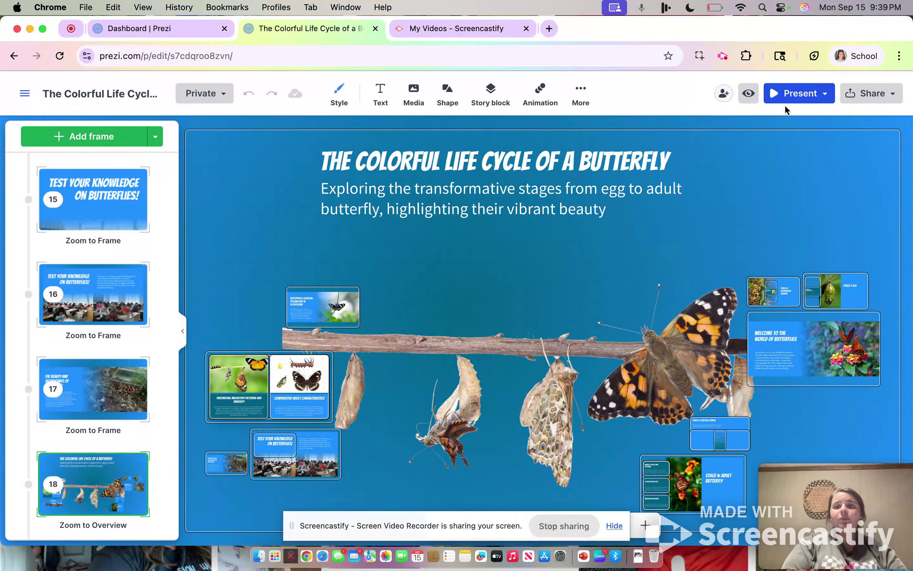
- Start the full-screen presentation, step back from the closing overview through the preceding frames, and exit to the editor
click(799, 101)
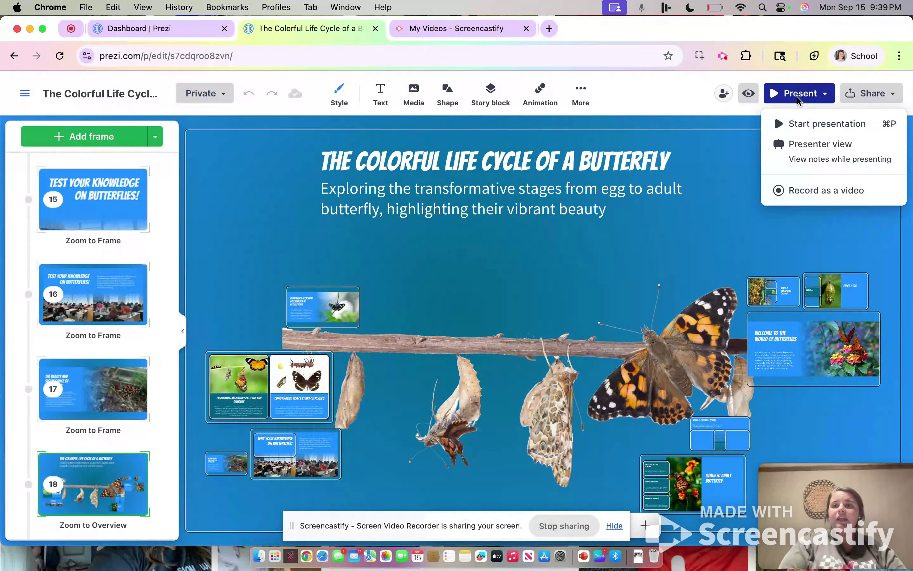
click(800, 123)
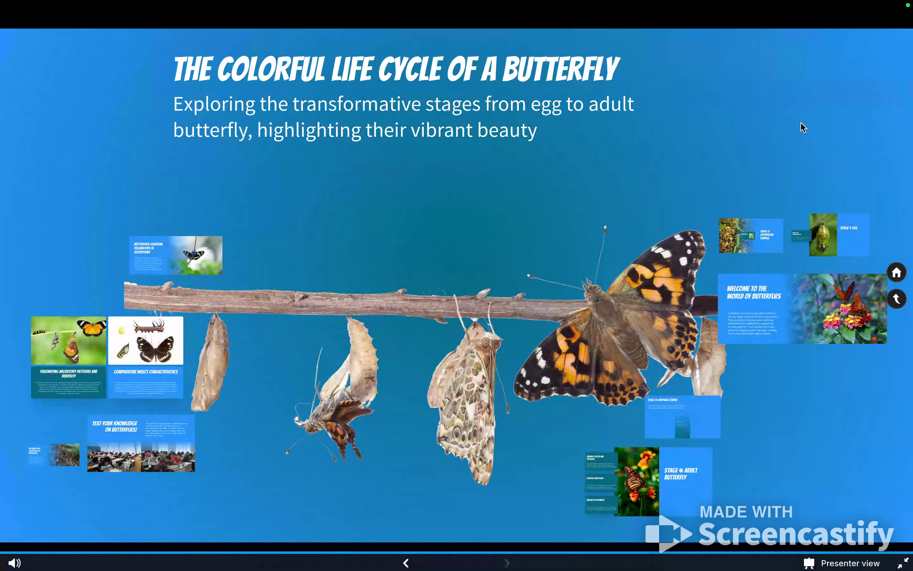
key(Right)
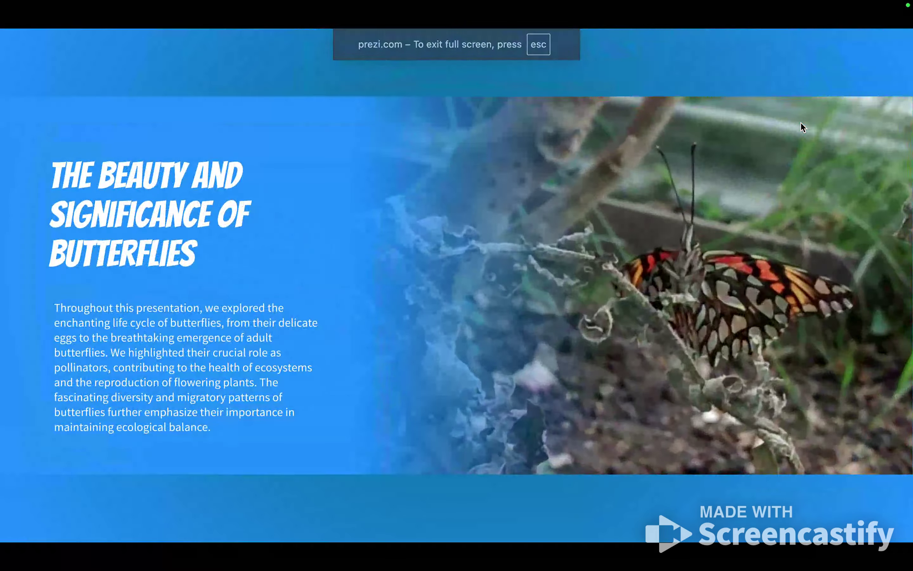
key(Right)
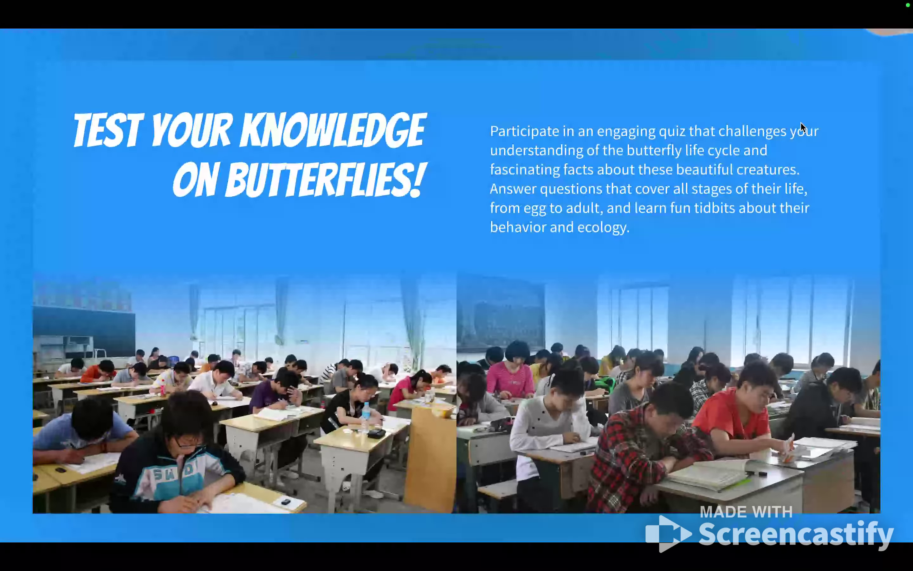
key(Right)
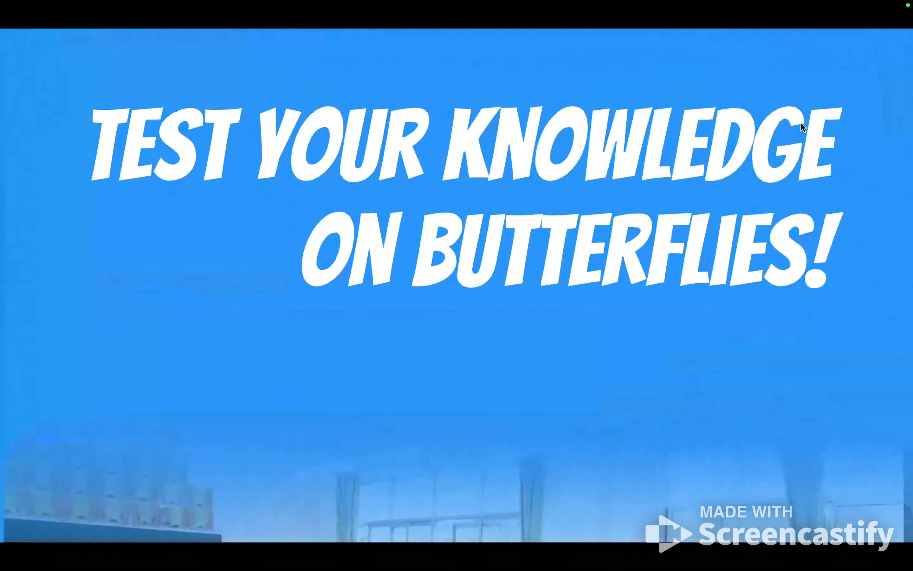
key(Right)
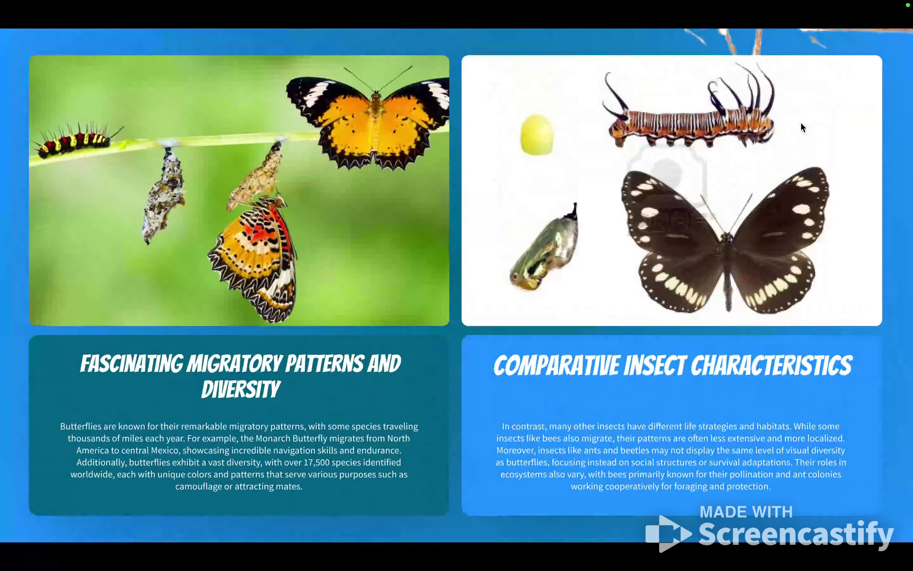
key(Right)
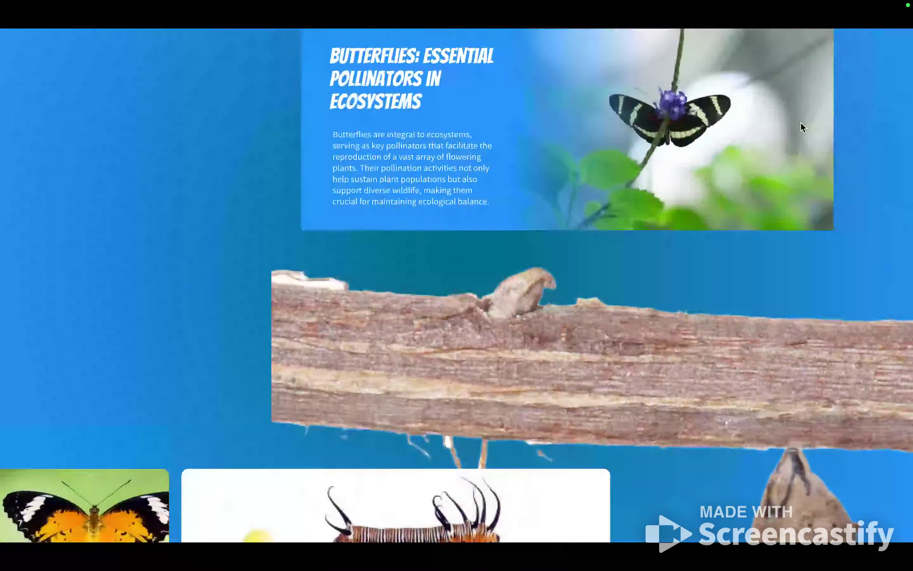
key(Right)
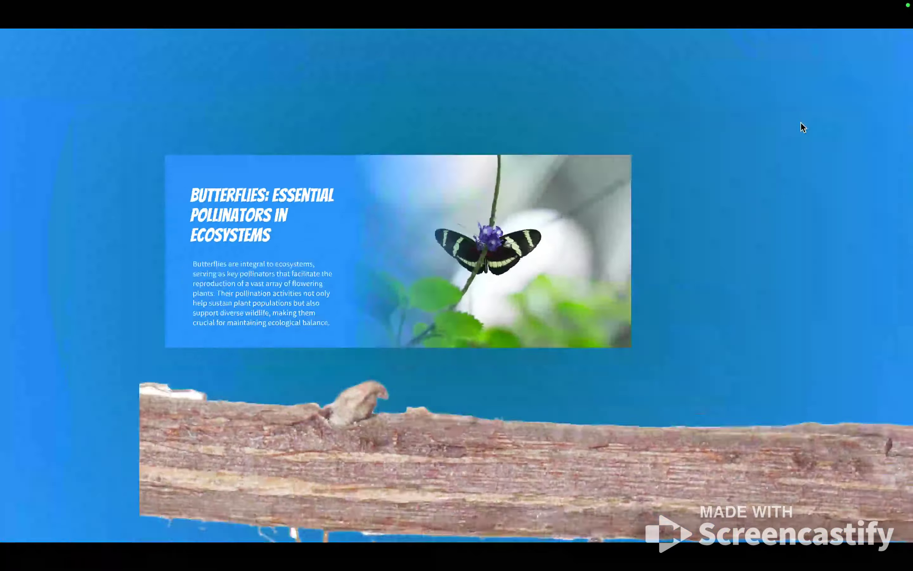
key(Escape)
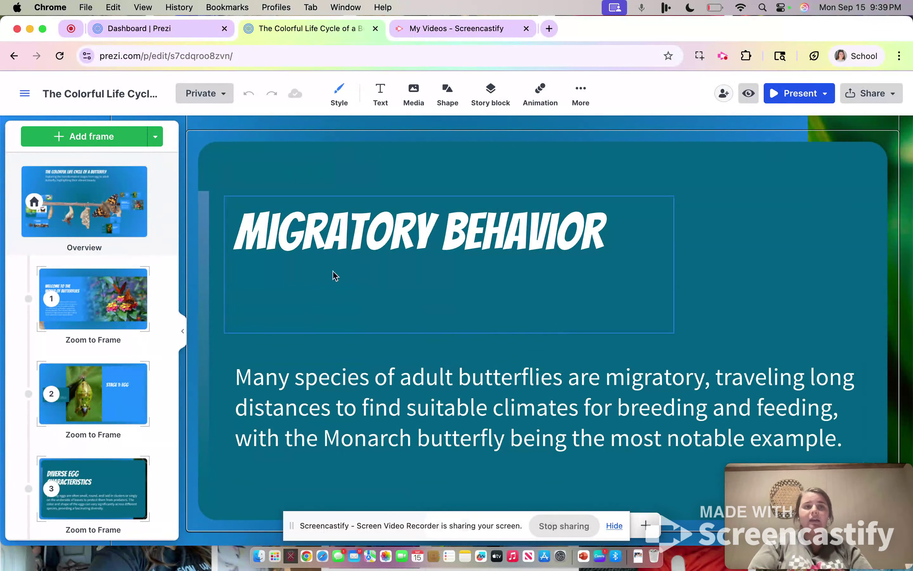
- Return to the dashboard and look through the video creation options
click(25, 95)
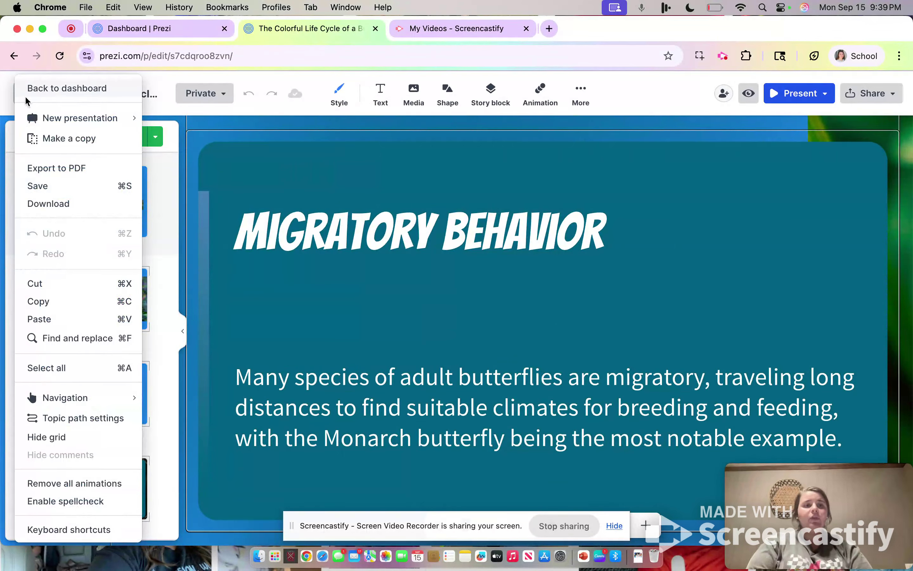
click(61, 95)
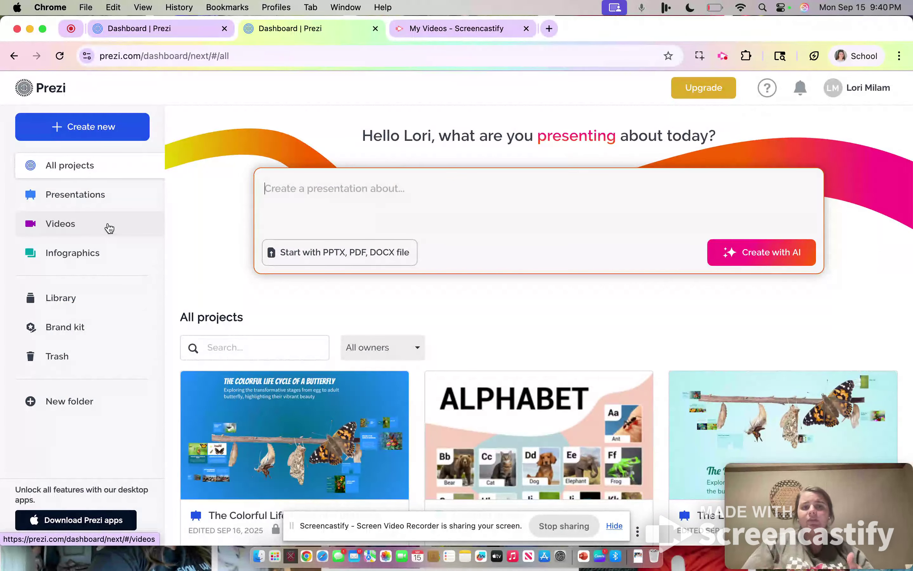
click(110, 229)
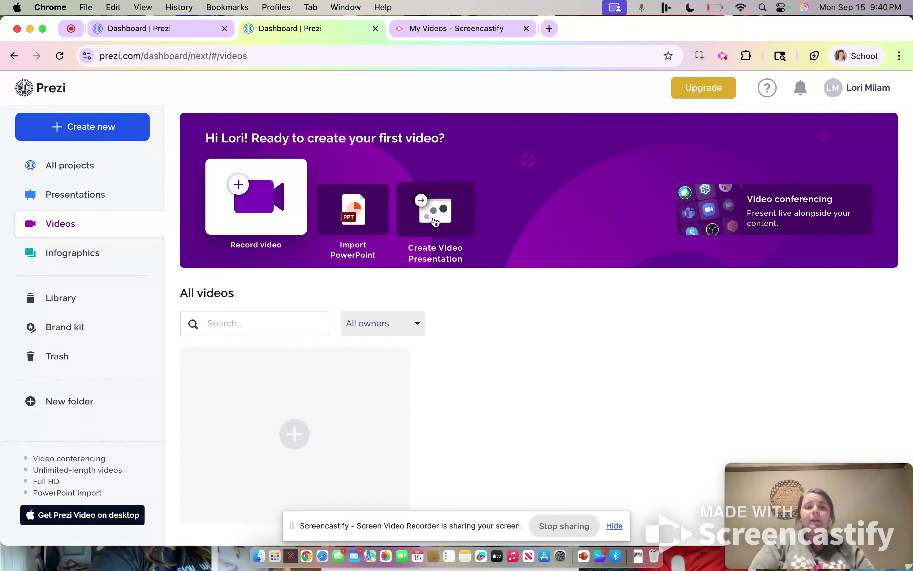
scroll(436, 222, down, 5)
scroll(436, 222, up, 3)
scroll(436, 222, up, 2)
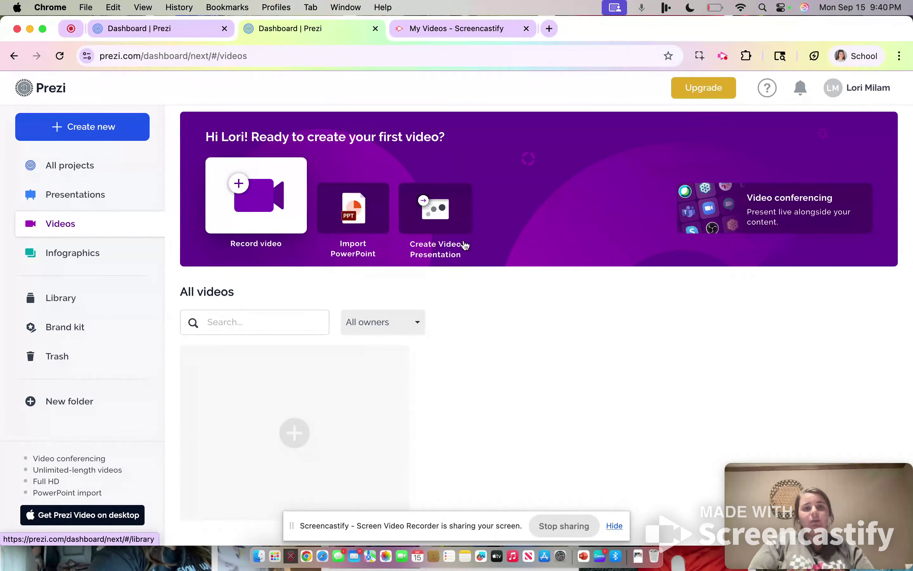
- Browse the poster templates for infographics and create a design from the Alphabet template
click(81, 258)
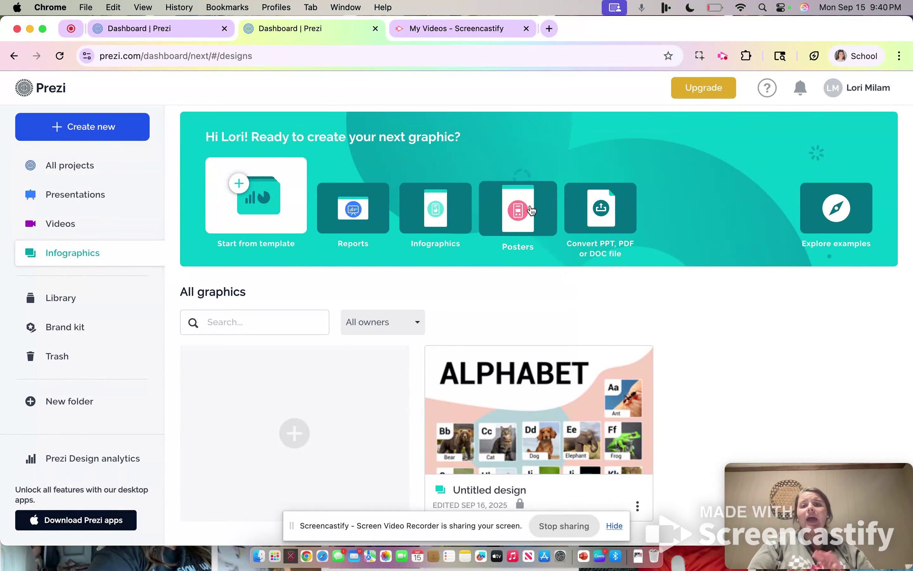
click(532, 210)
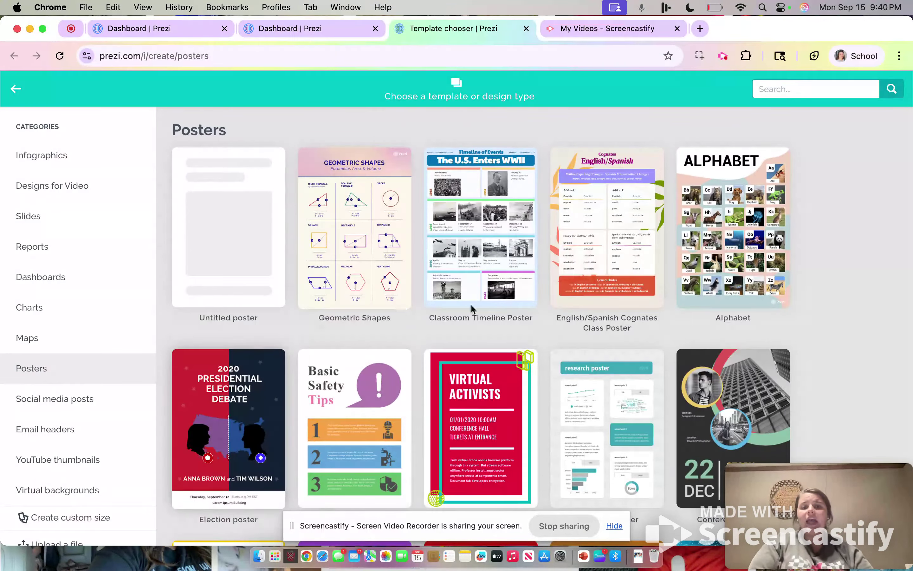
scroll(528, 324, down, 5)
scroll(528, 324, down, 10)
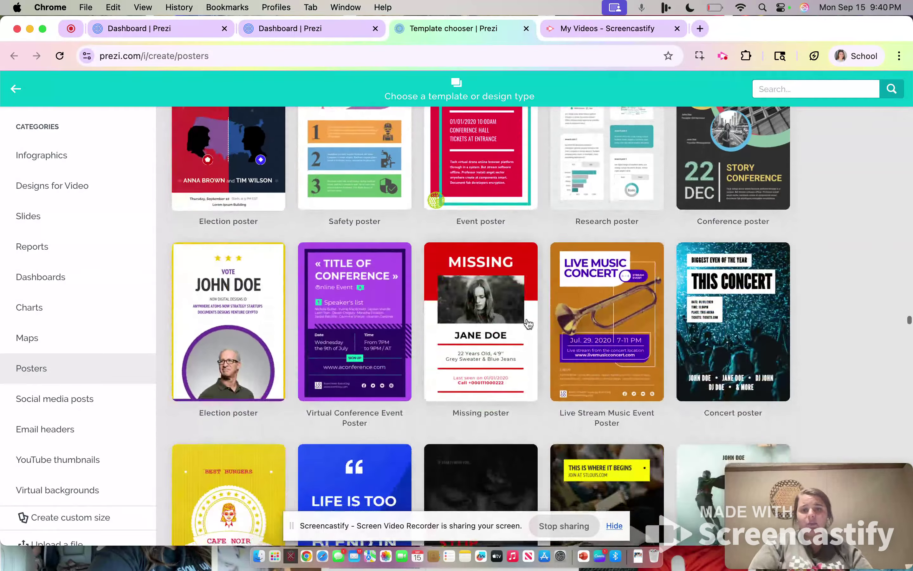
scroll(528, 324, down, 3)
scroll(529, 324, up, 15)
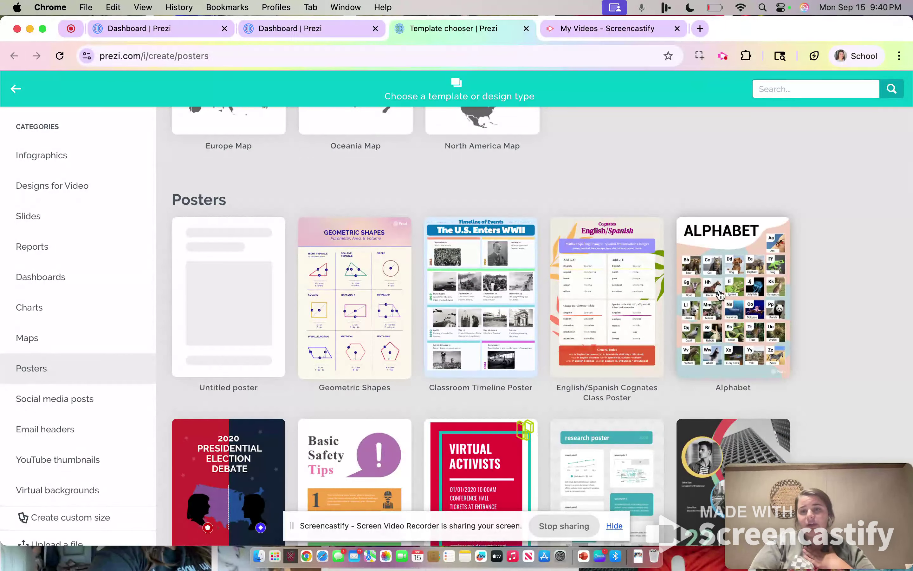
click(721, 295)
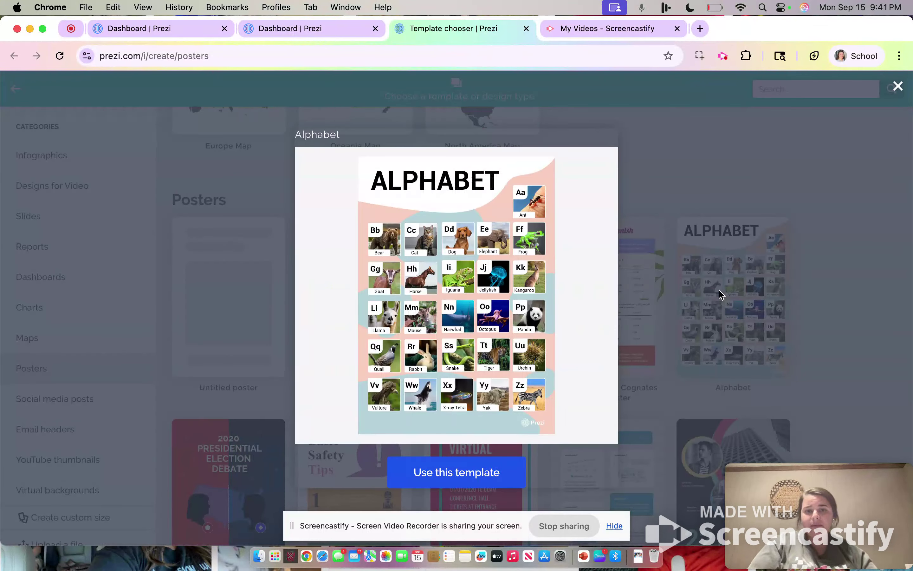
click(462, 476)
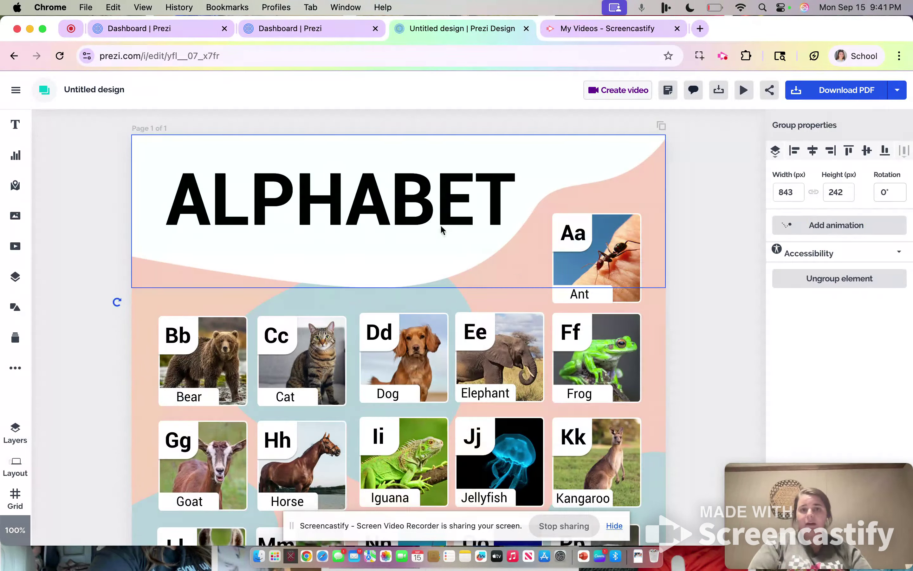
- Try Raleway for the poster's "ALPHABET" title, then set its font to Amatic SC
click(411, 217)
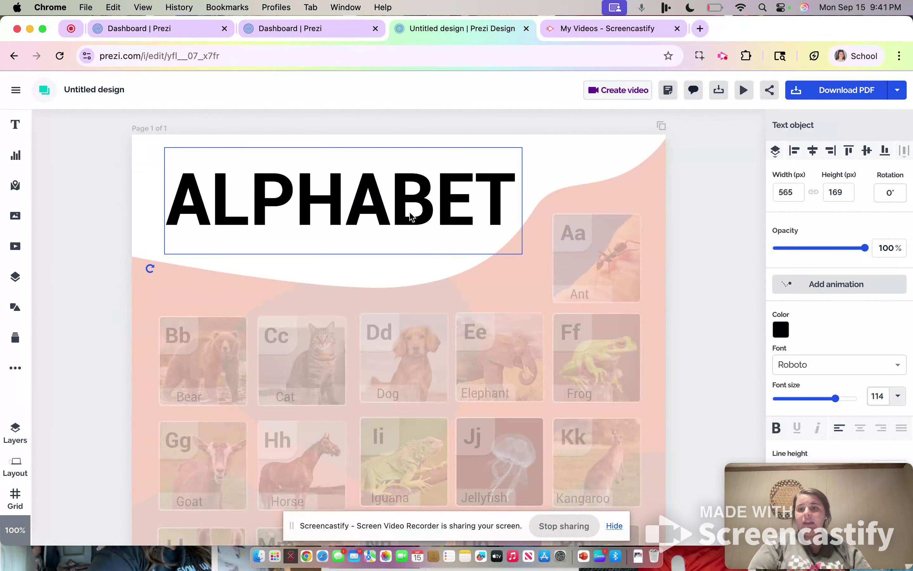
click(841, 371)
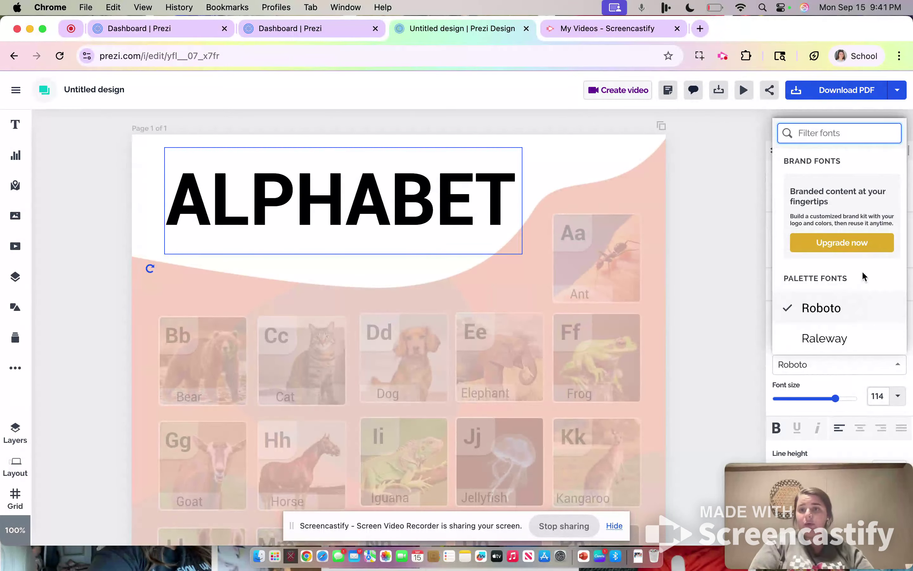
click(824, 337)
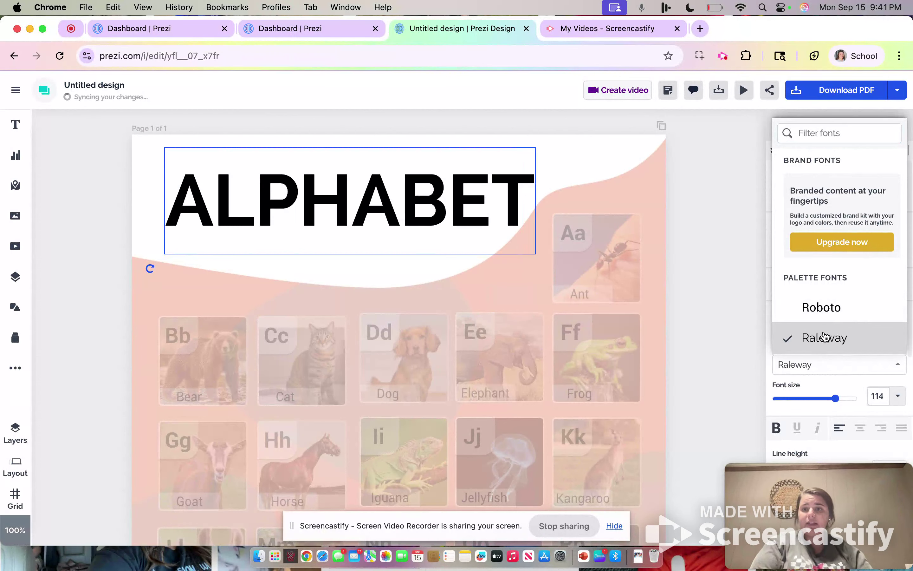
scroll(824, 337, down, 5)
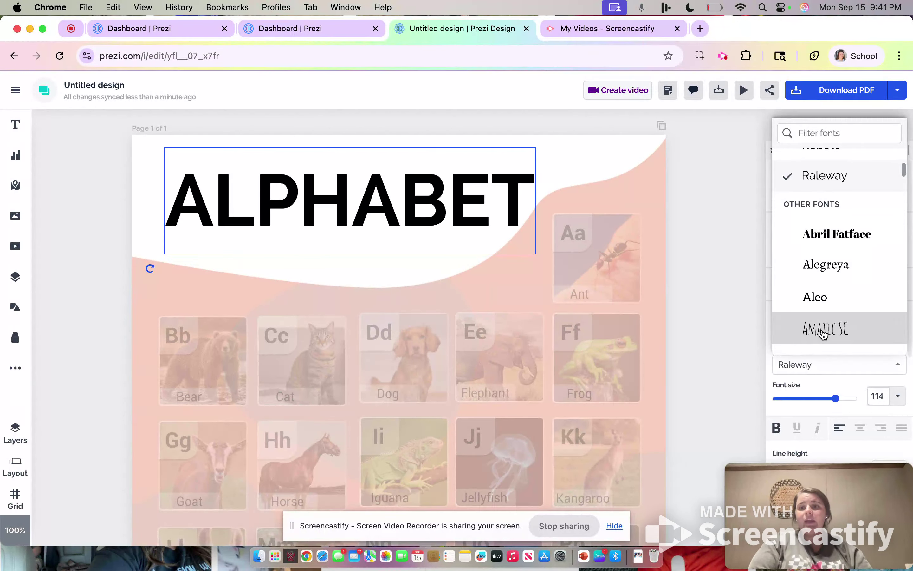
click(824, 334)
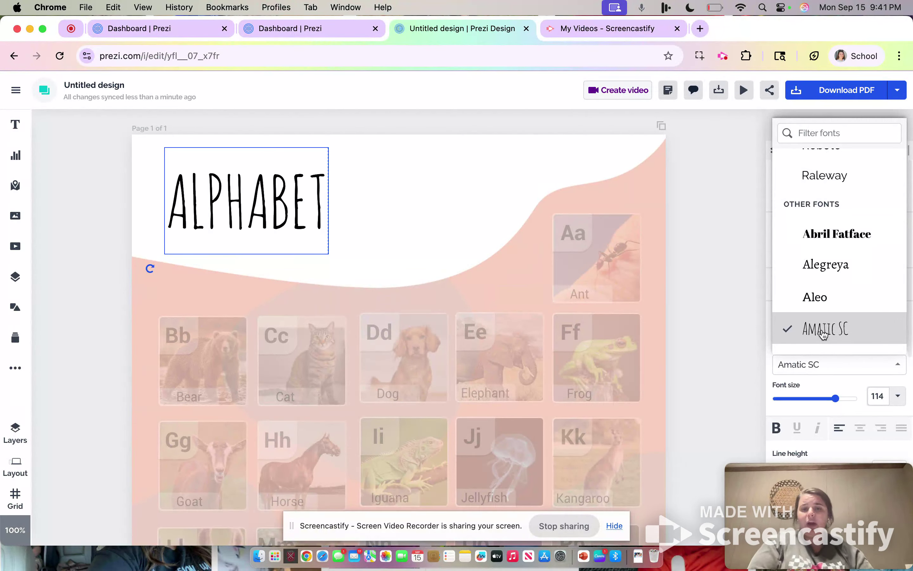
click(545, 252)
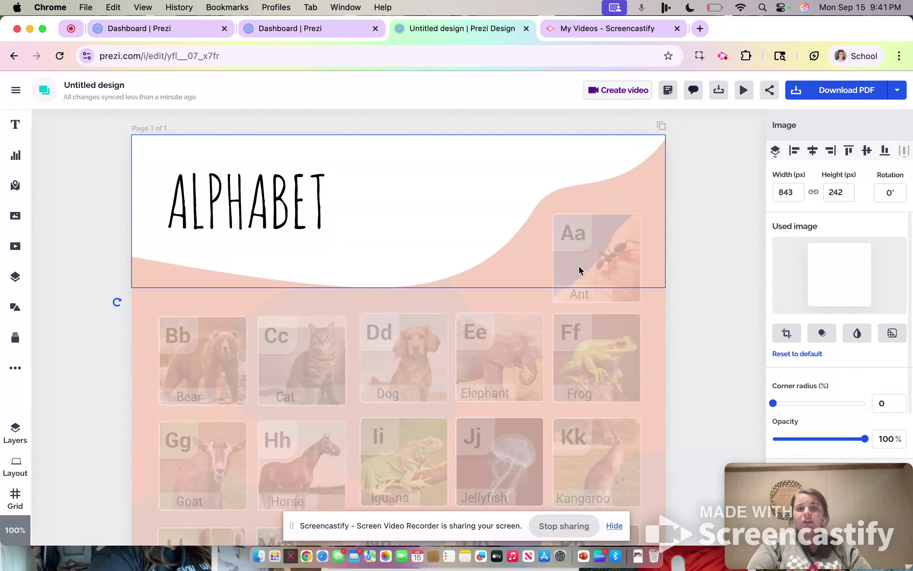
click(638, 299)
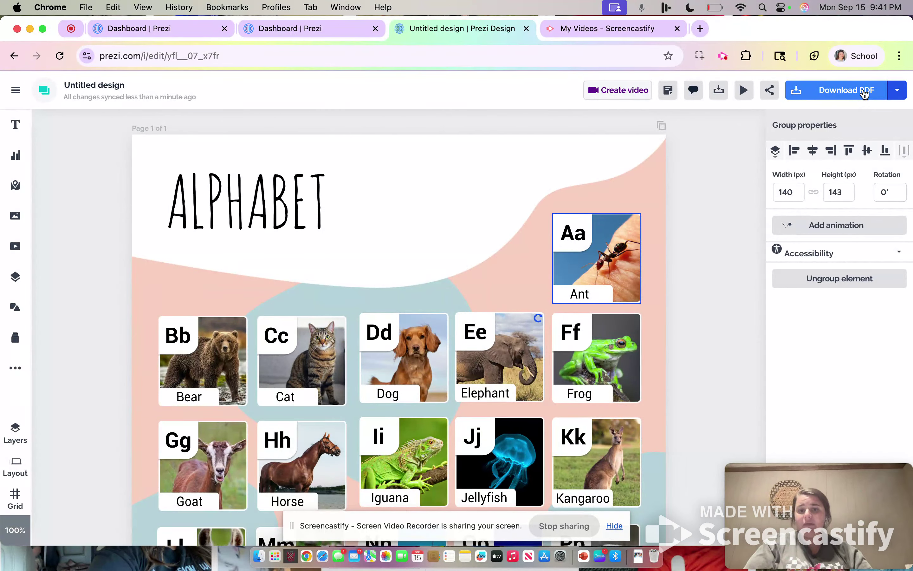
- View the rest of the poster, then go back to the saved designs and show all projects
scroll(435, 309, down, 10)
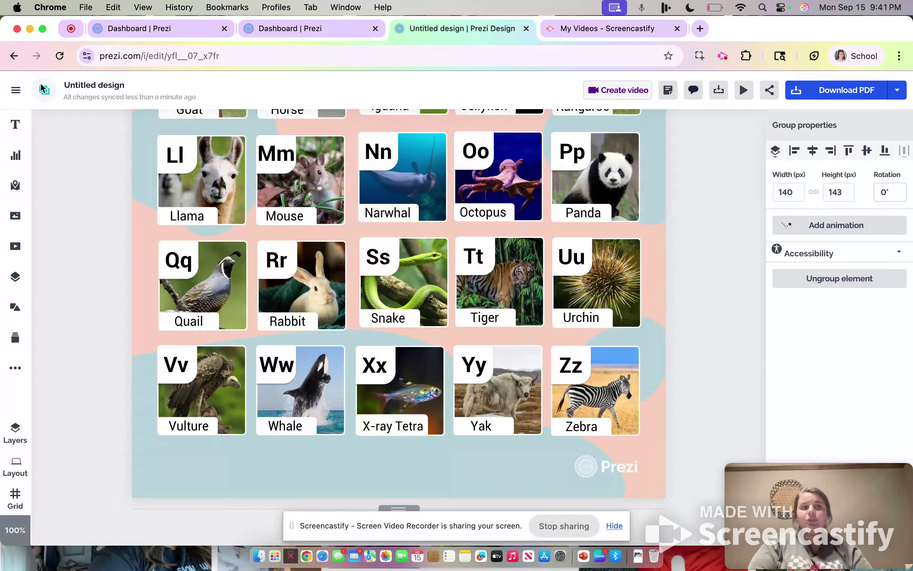
click(17, 90)
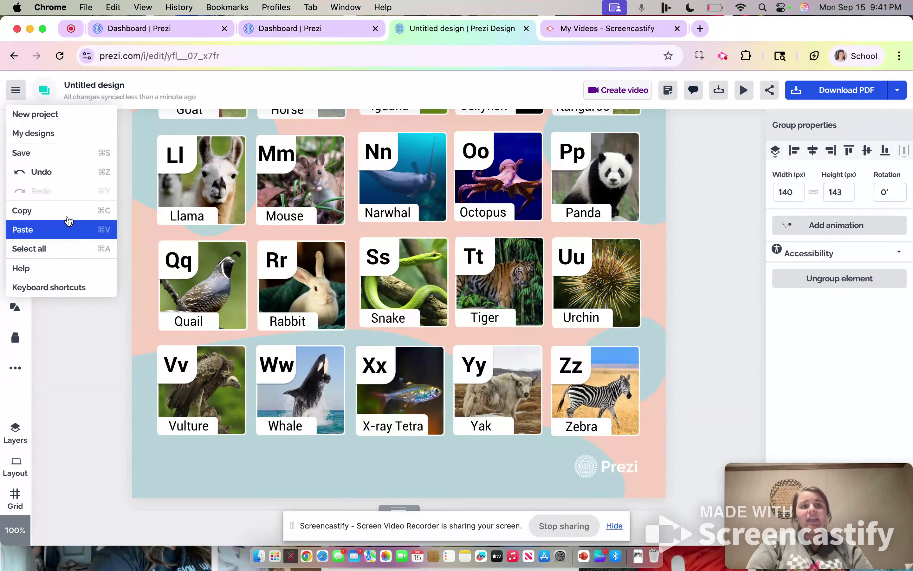
click(50, 128)
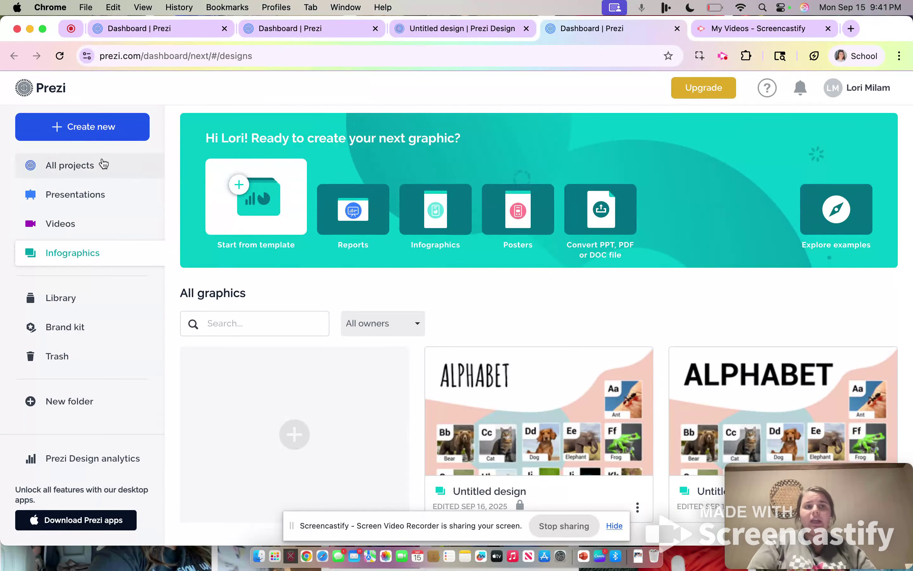
click(95, 170)
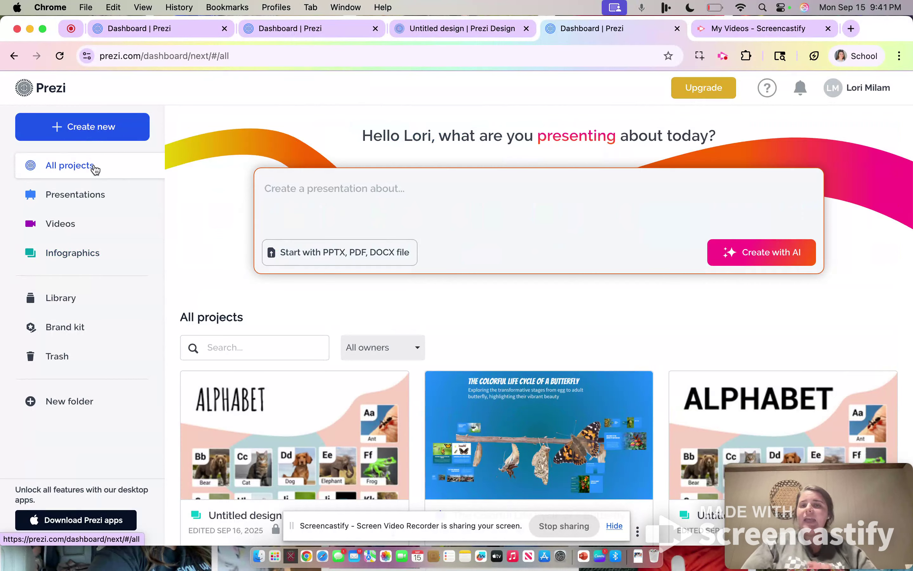